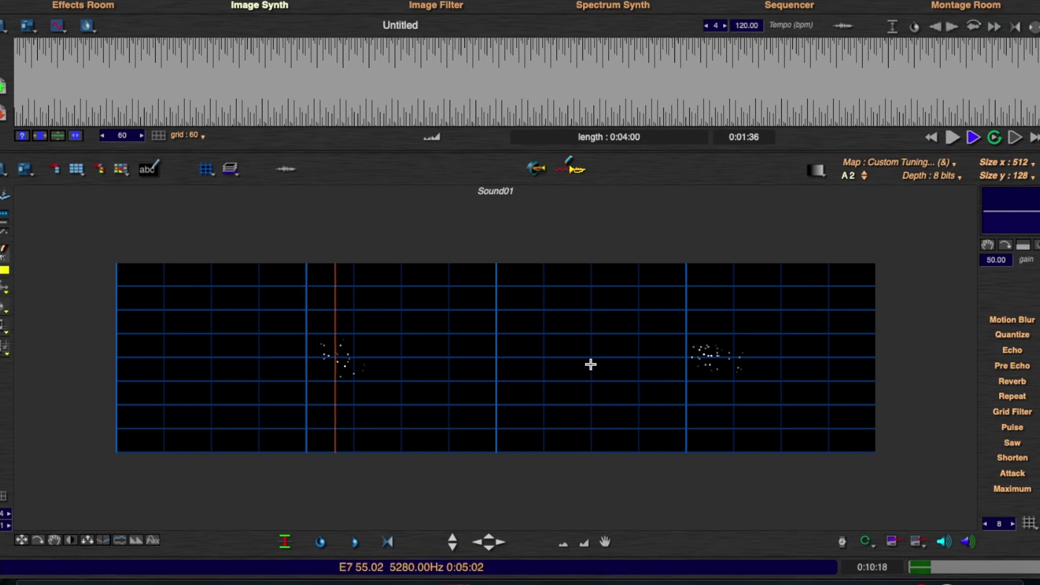
Step: Spray small clusters of note dots across the canvas at mid-range pitches, filling the gaps between the existing clusters
{"action": "left_click", "coordinate": [536, 362]}
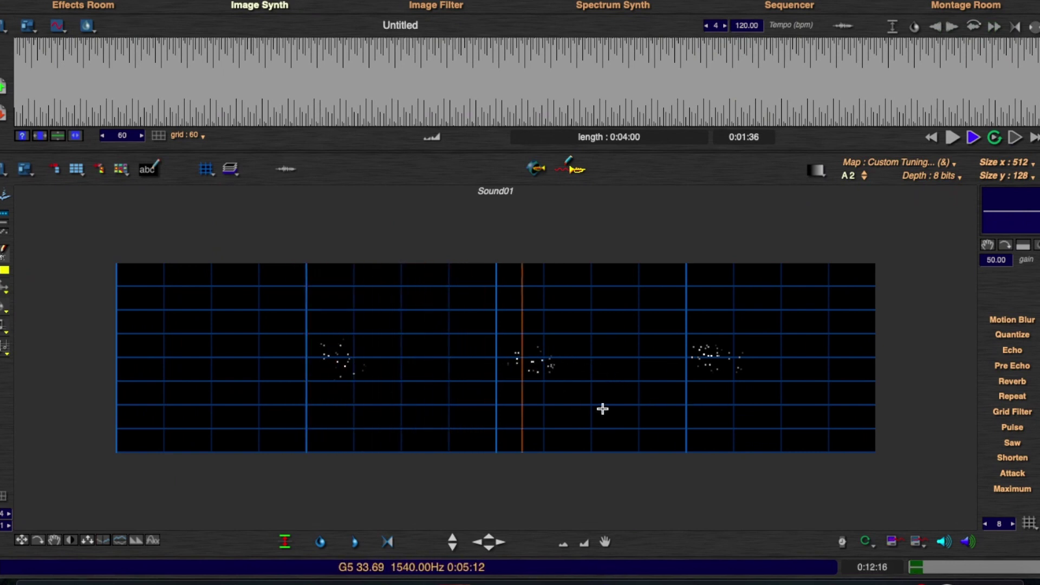
{"action": "left_click", "coordinate": [136, 339]}
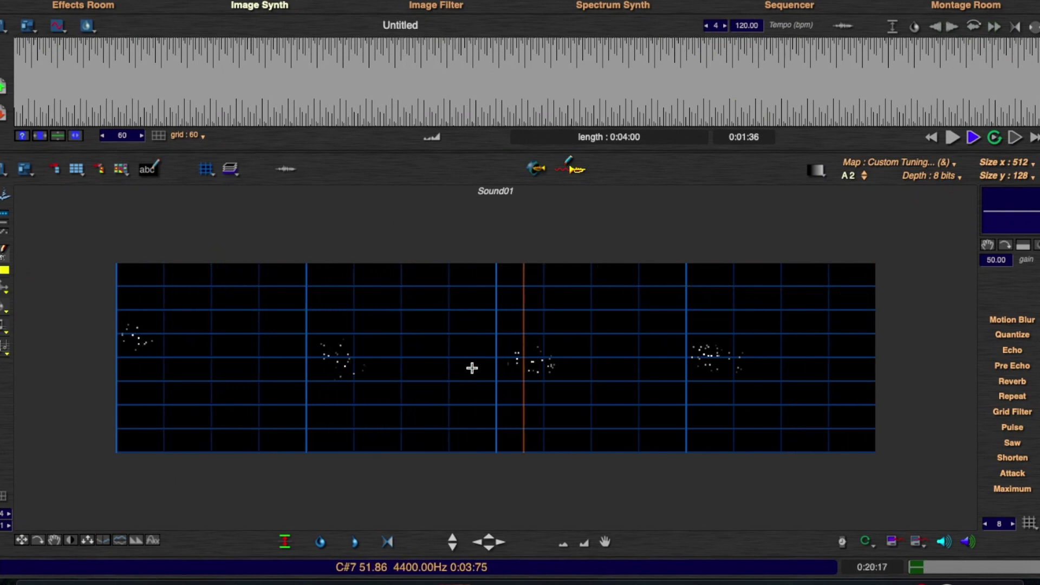
{"action": "left_click", "coordinate": [656, 371]}
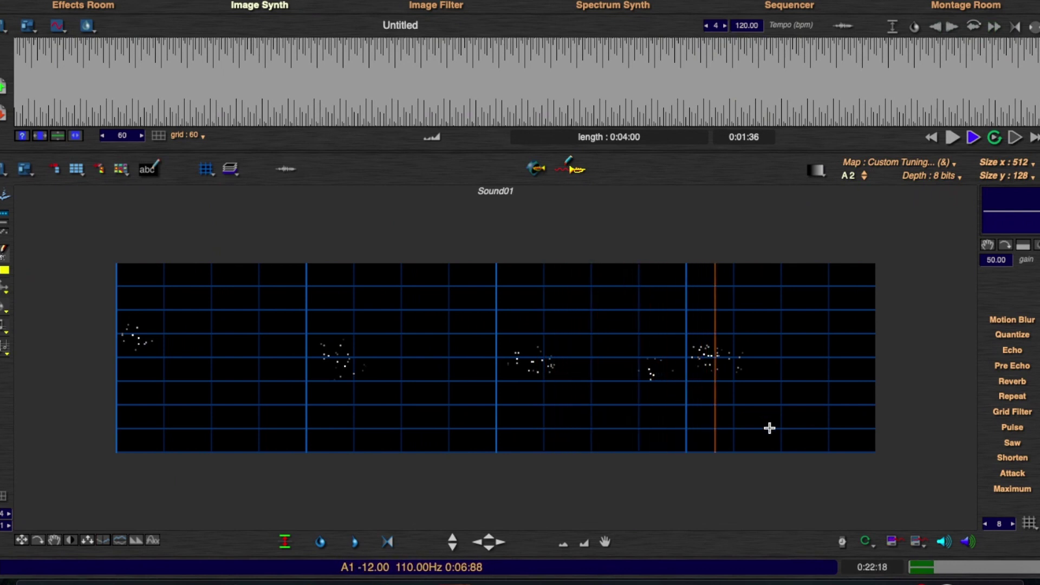
{"action": "left_click_drag", "start_coordinate": [839, 351], "coordinate": [870, 346]}
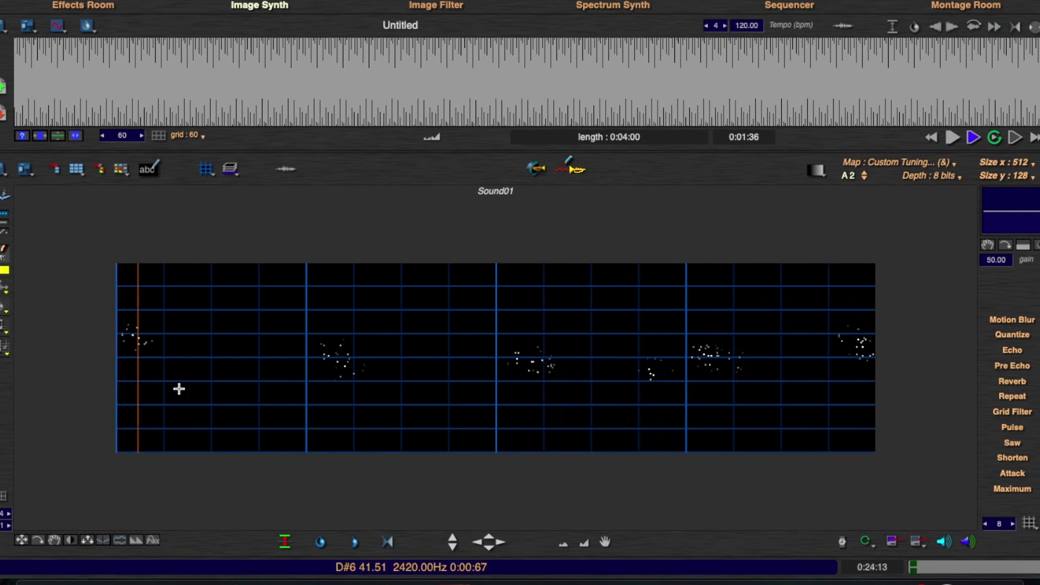
{"action": "left_click_drag", "start_coordinate": [211, 371], "coordinate": [242, 365]}
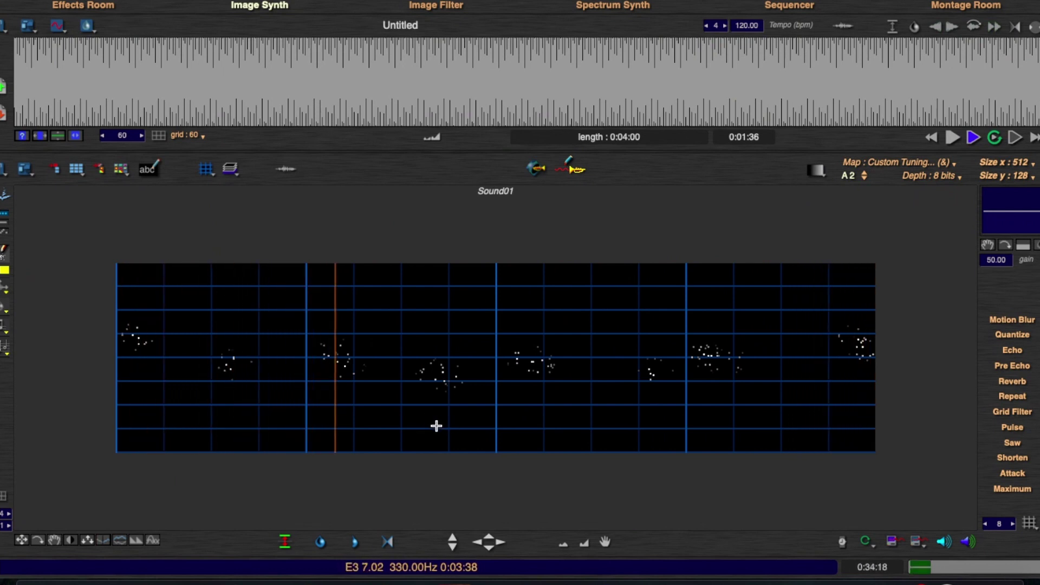
{"action": "left_click", "coordinate": [183, 373]}
{"action": "left_click", "coordinate": [379, 371]}
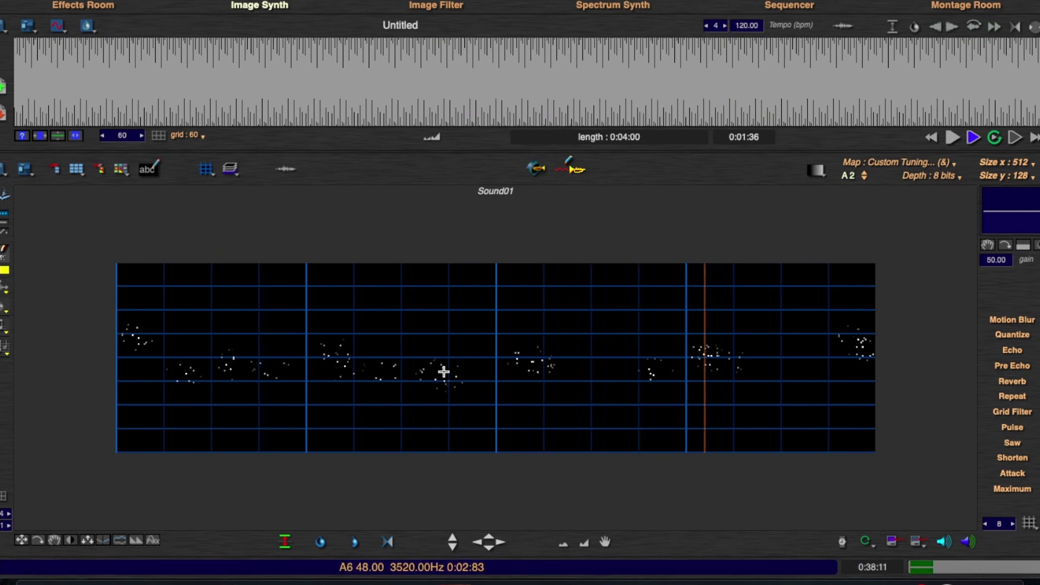
{"action": "left_click", "coordinate": [488, 374]}
{"action": "left_click", "coordinate": [604, 358]}
{"action": "left_click", "coordinate": [785, 371]}
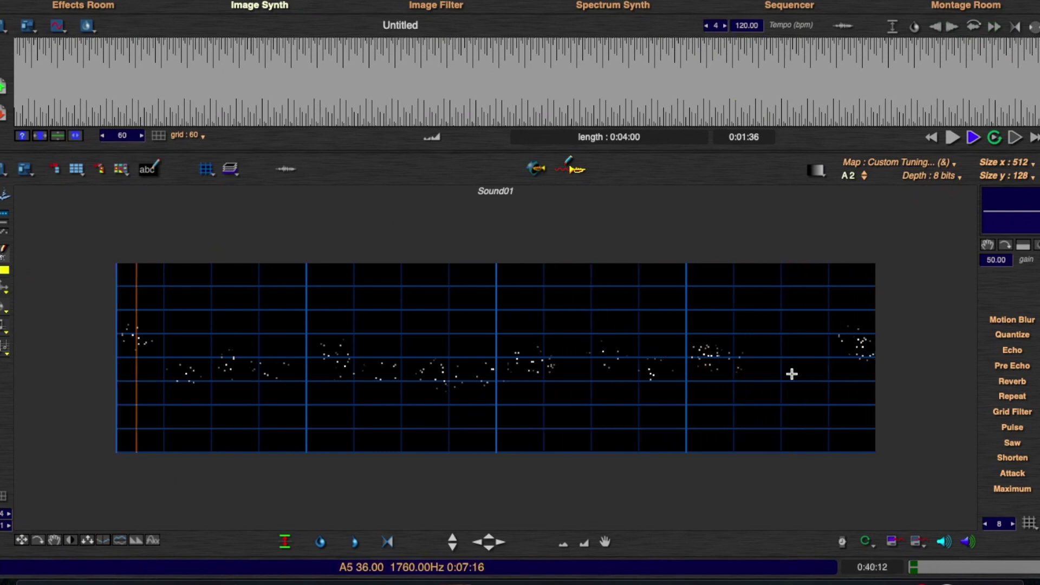
{"action": "left_click", "coordinate": [823, 374]}
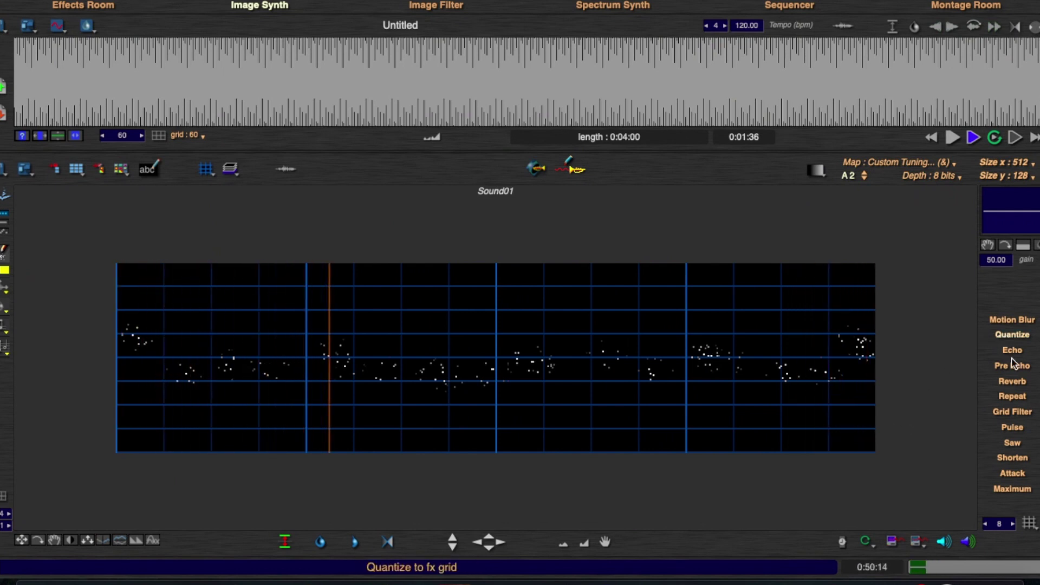
Step: Set the effects grid to 4 and quantize the sprayed notes to it
{"action": "left_click", "coordinate": [1001, 524]}
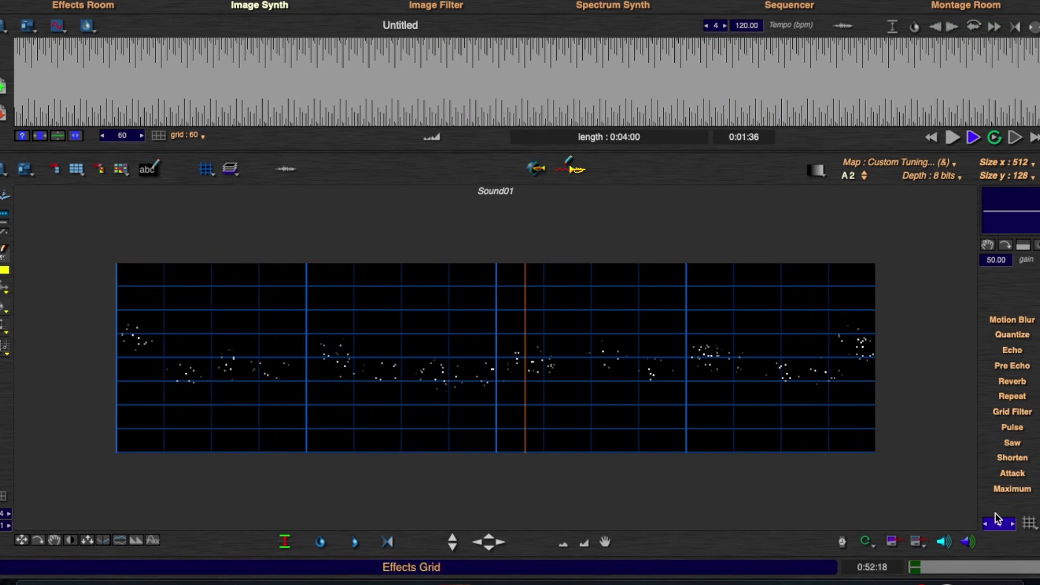
{"action": "left_click", "coordinate": [1013, 335]}
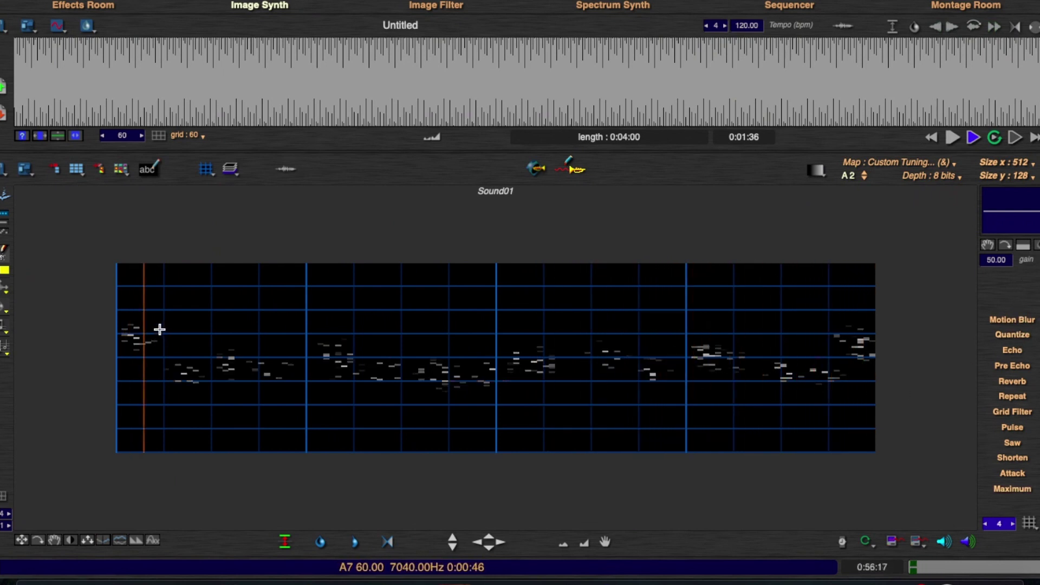
Step: Switch the image from mono to stereo and raise the contrast of the notes
{"action": "left_click", "coordinate": [286, 171]}
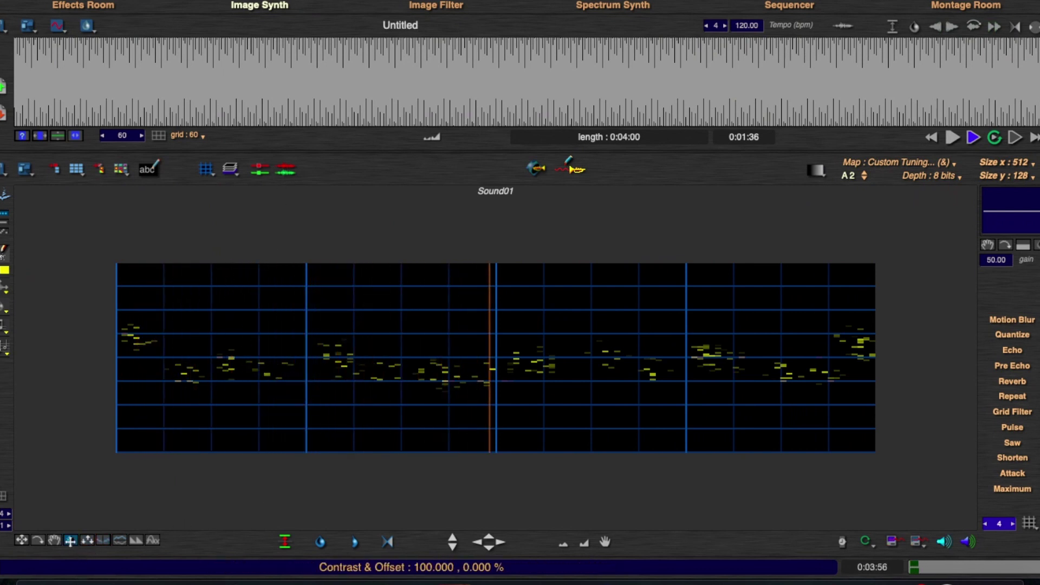
{"action": "left_click_drag", "start_coordinate": [70, 540], "coordinate": [82, 517]}
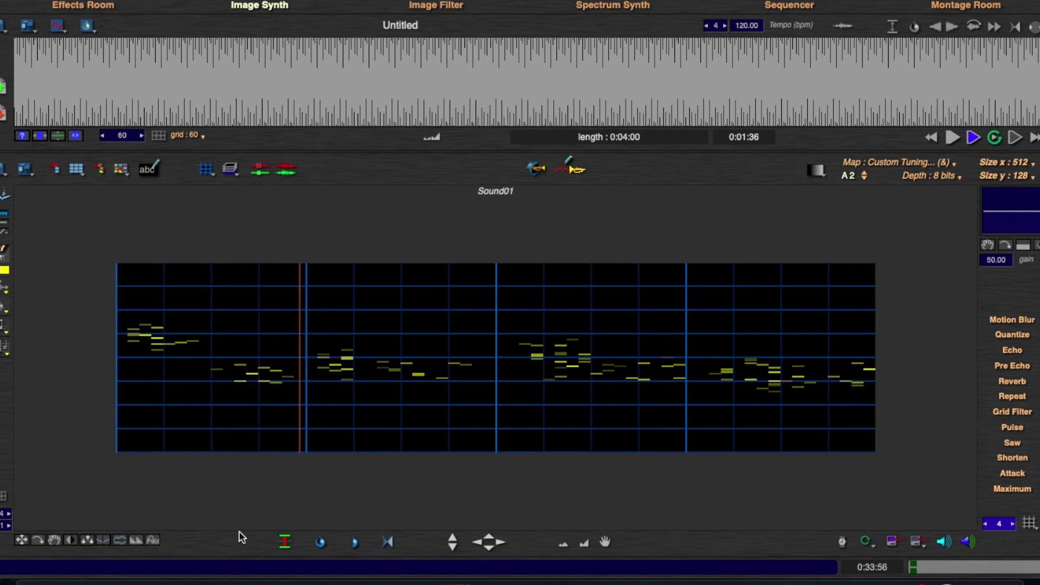
Step: Try adding harmonics to the note pattern and nudge the pattern down one octave
{"action": "left_click", "coordinate": [154, 540]}
{"action": "left_click", "coordinate": [154, 541]}
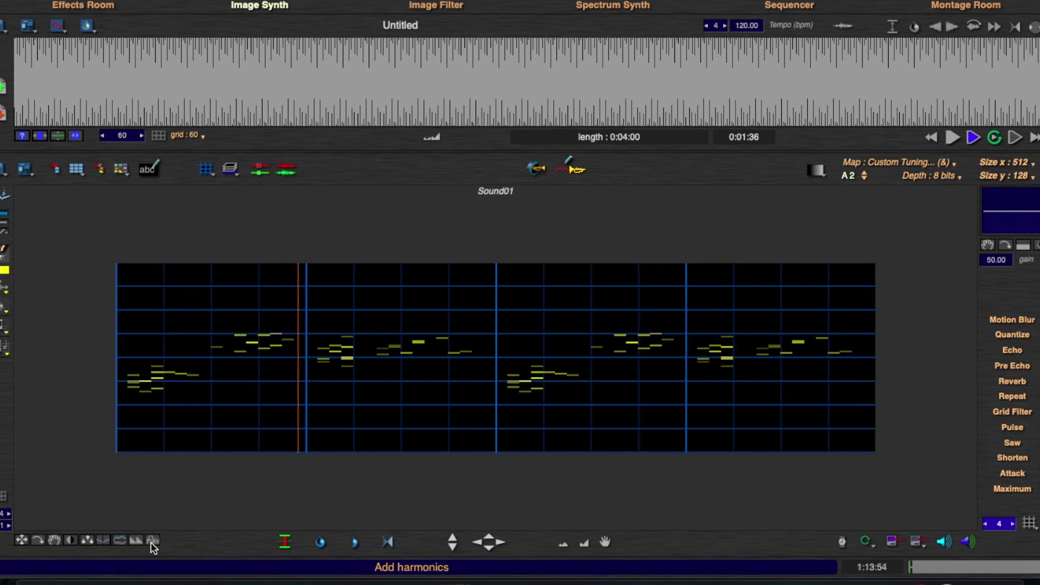
{"action": "left_click", "coordinate": [453, 550]}
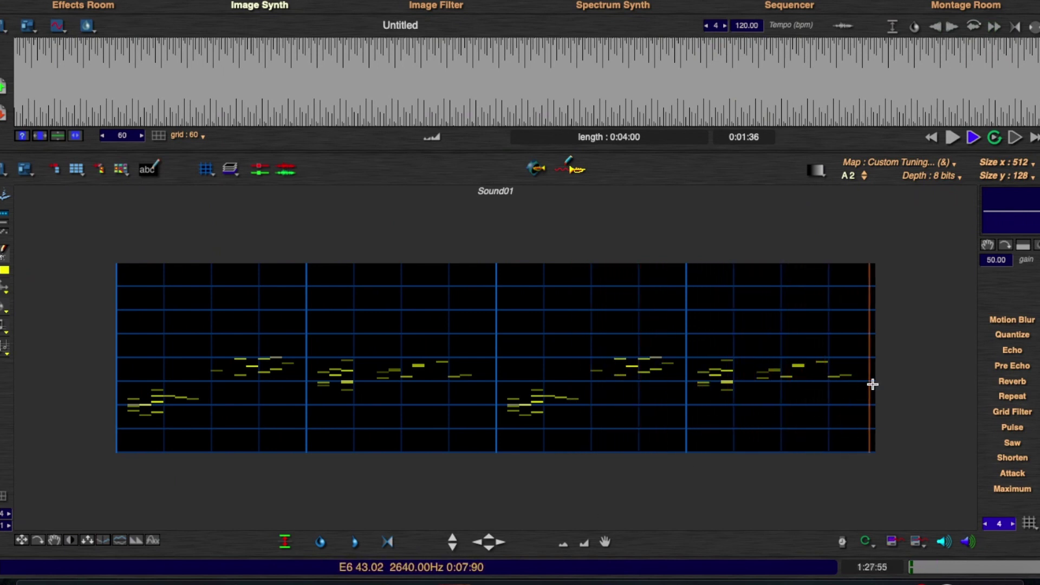
Step: Set the effects grid to 32 and apply Echo and Pre Echo to the notes
{"action": "left_click", "coordinate": [1029, 525]}
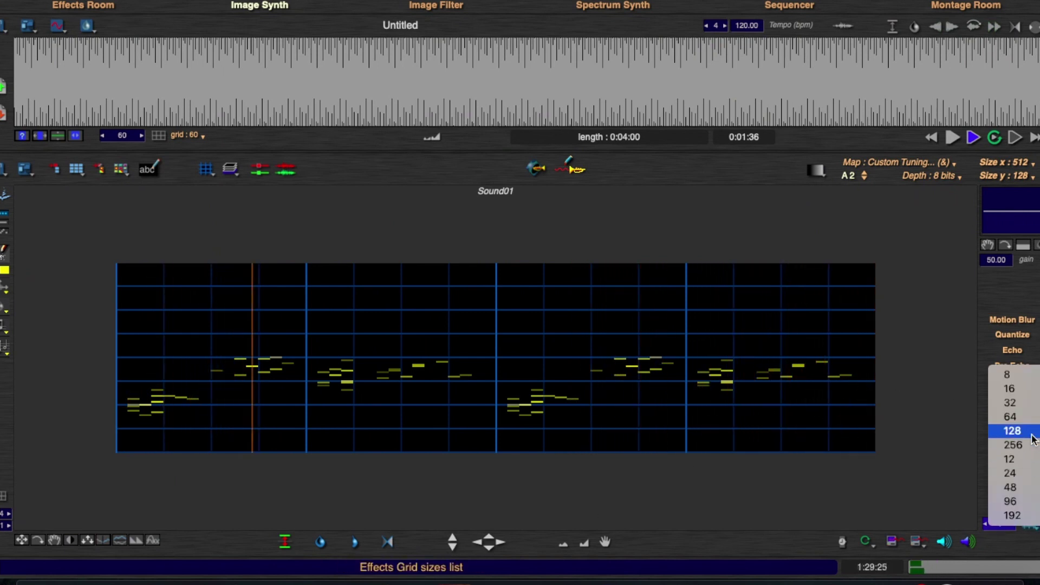
{"action": "left_click", "coordinate": [1018, 403]}
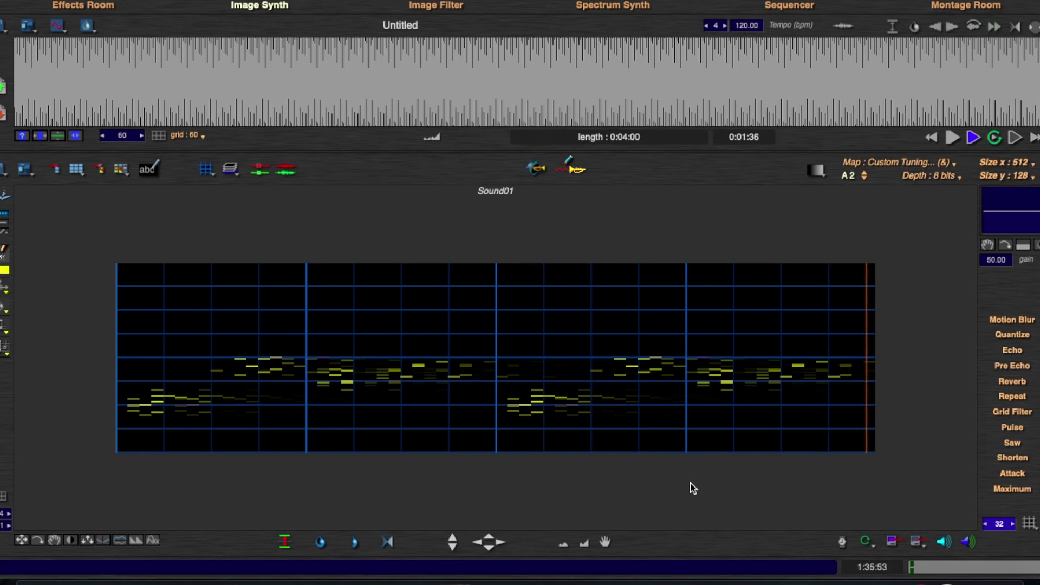
{"action": "left_click", "coordinate": [1014, 366]}
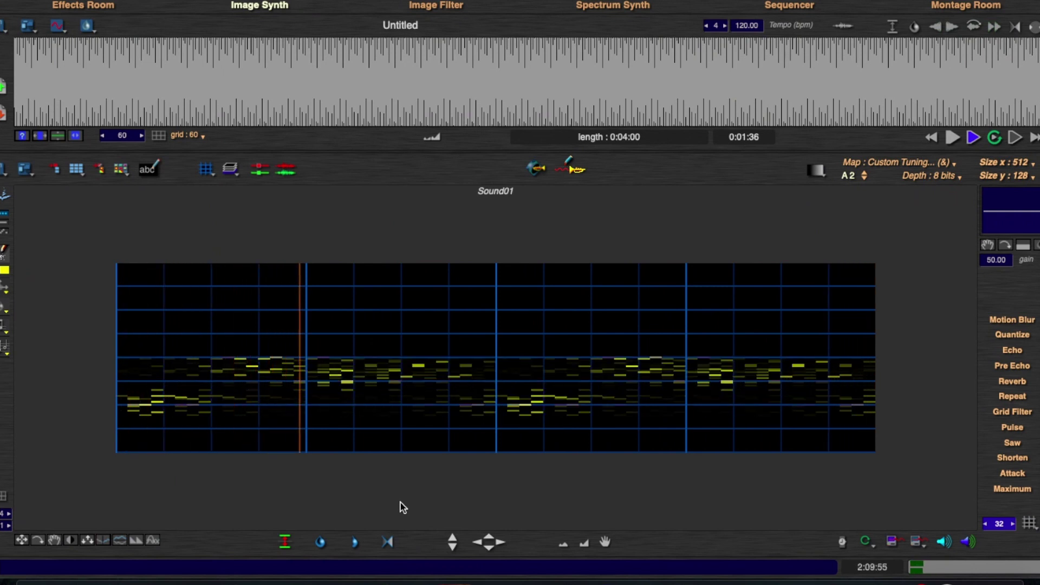
Step: Distort the shape of the note pattern and set the effects grid to 4
{"action": "left_click_drag", "start_coordinate": [87, 539], "coordinate": [87, 538]}
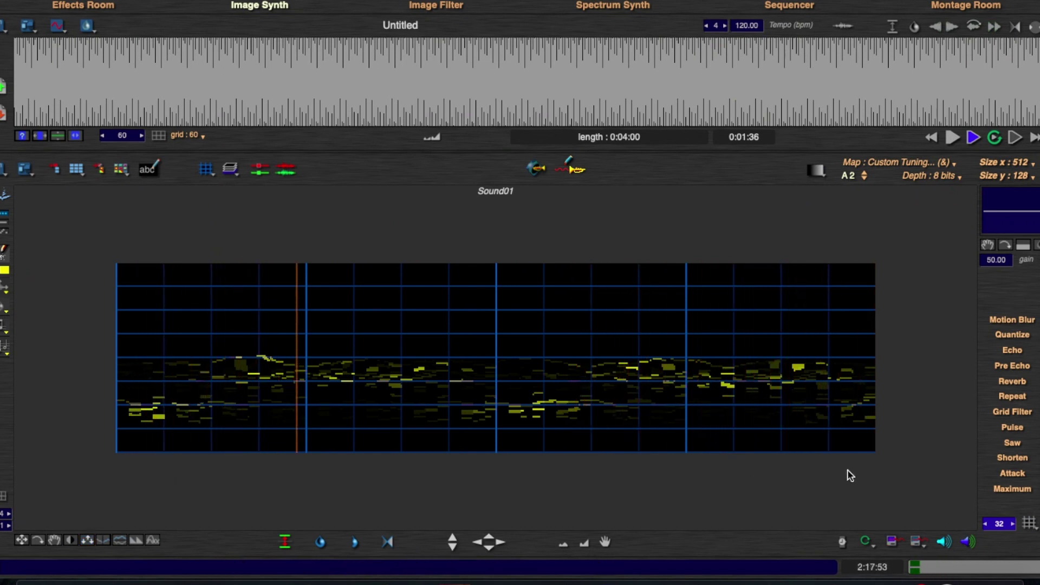
{"action": "left_click", "coordinate": [1001, 525]}
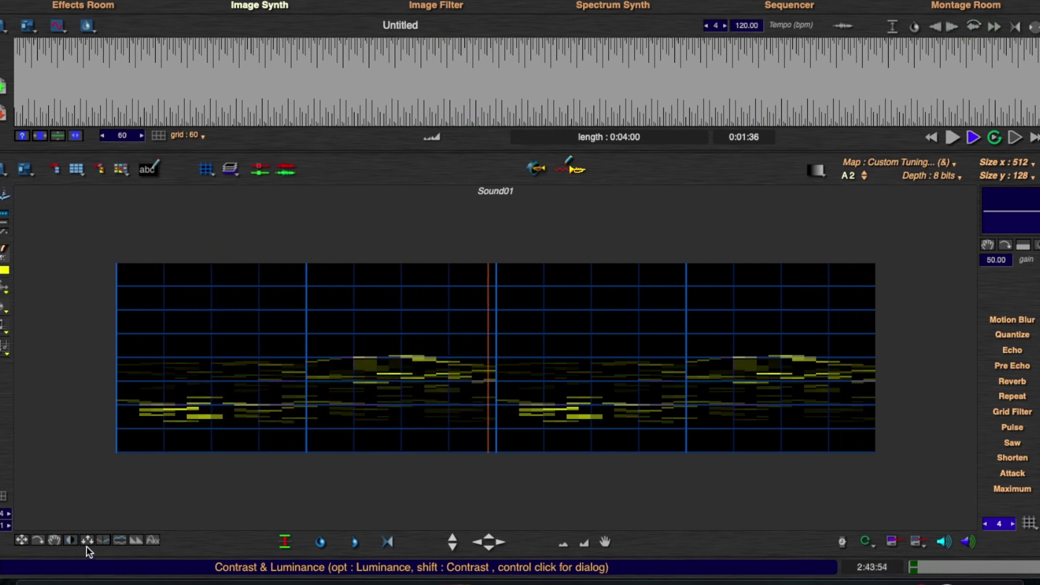
{"action": "left_click", "coordinate": [71, 540]}
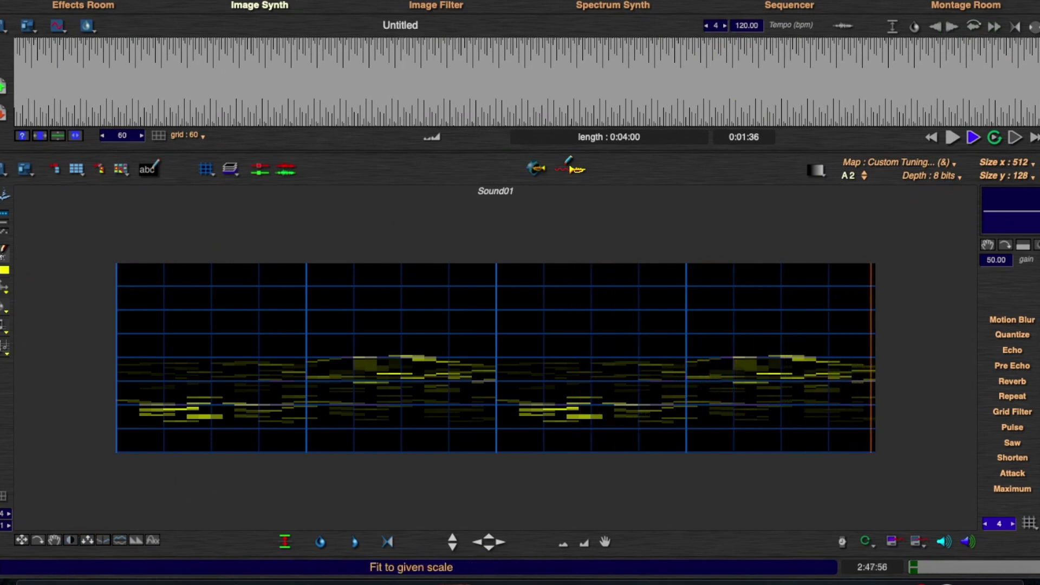
Step: Apply Lower Odd Lines to thin the thick note blocks and raise the contrast of the remaining notes
{"action": "left_click", "coordinate": [4, 351]}
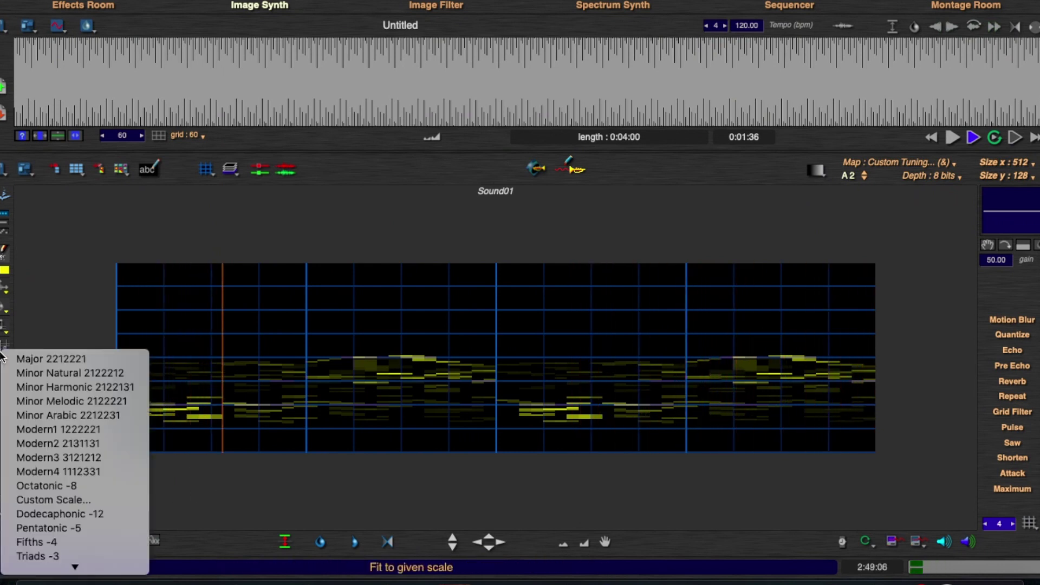
{"action": "left_click", "coordinate": [4, 338]}
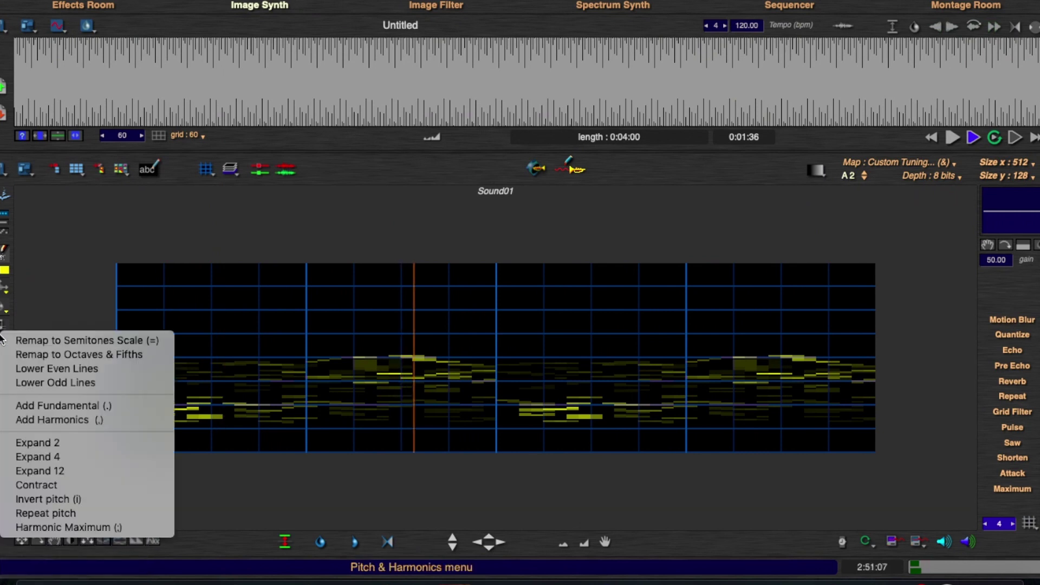
{"action": "left_click", "coordinate": [60, 384]}
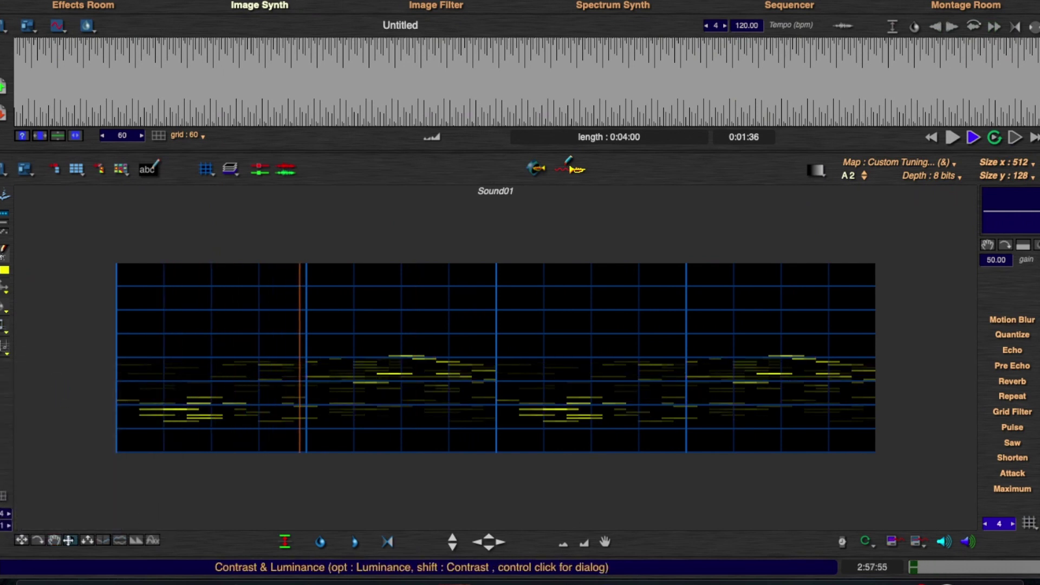
{"action": "left_click_drag", "start_coordinate": [70, 540], "coordinate": [77, 501]}
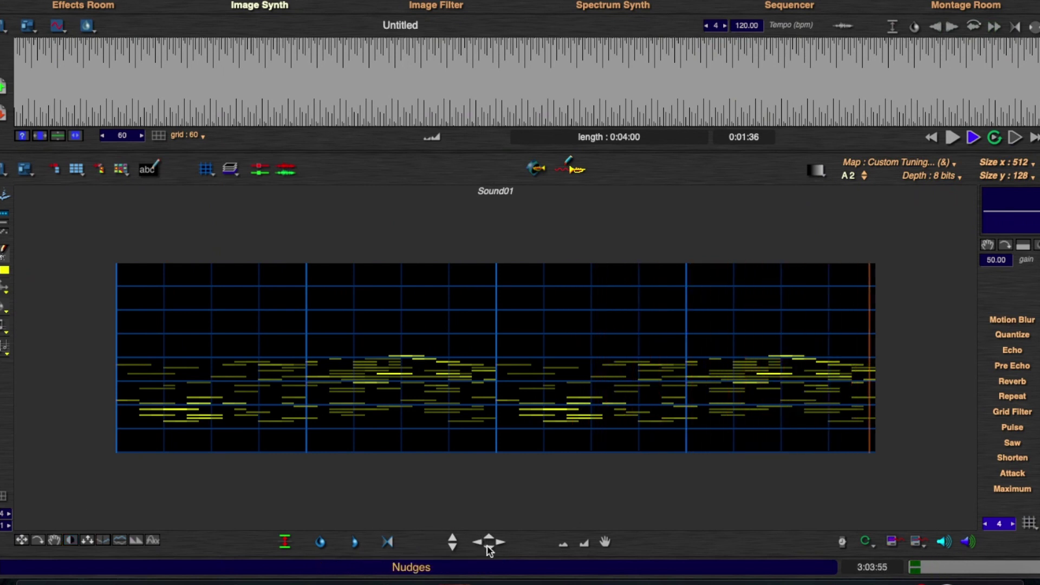
Step: Nudge the notes down one octave with slightly more contrast and add harmonics to them
{"action": "left_click", "coordinate": [452, 547]}
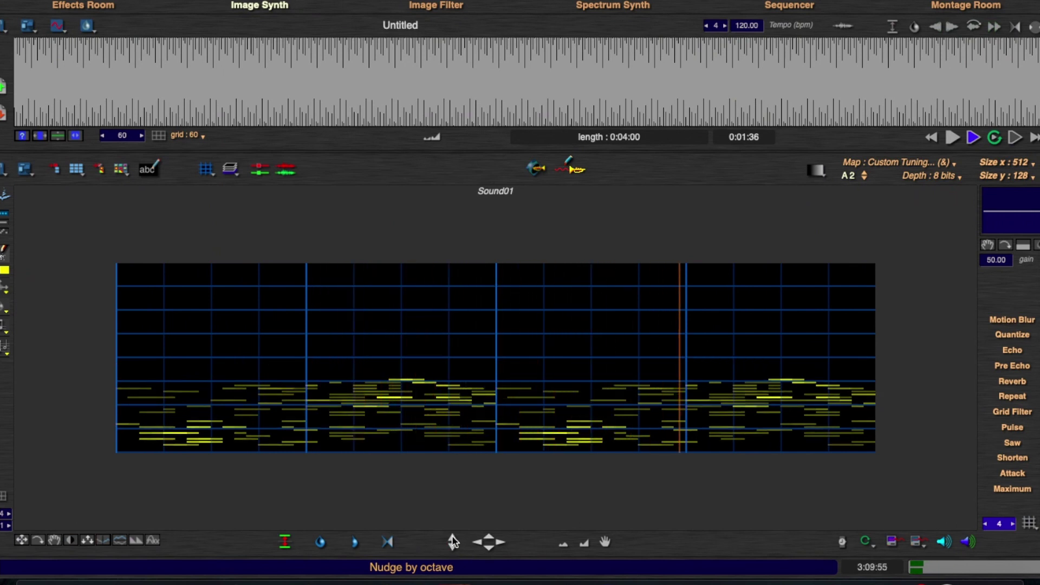
{"action": "mouse_move", "coordinate": [71, 541]}
{"action": "left_mouse_down"}
{"action": "mouse_move", "coordinate": [90, 524]}
{"action": "mouse_move", "coordinate": [71, 538]}
{"action": "left_mouse_up"}
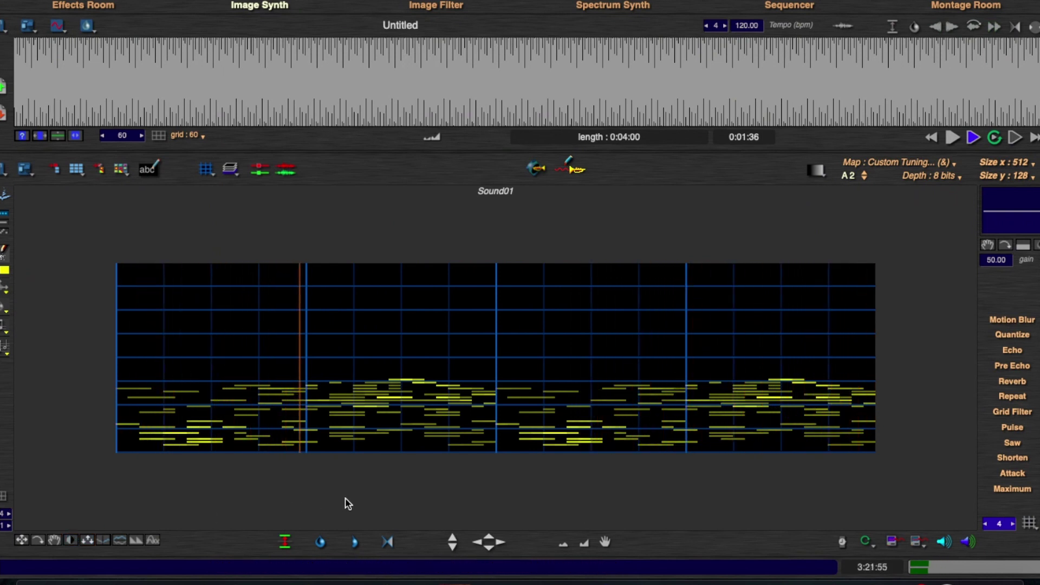
{"action": "left_click", "coordinate": [153, 542]}
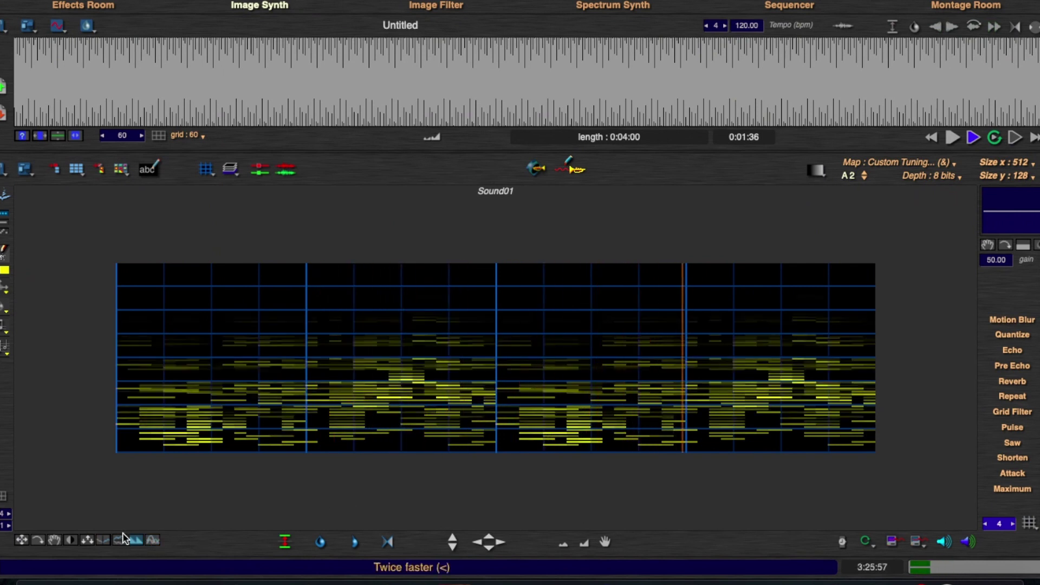
{"action": "left_click", "coordinate": [136, 540]}
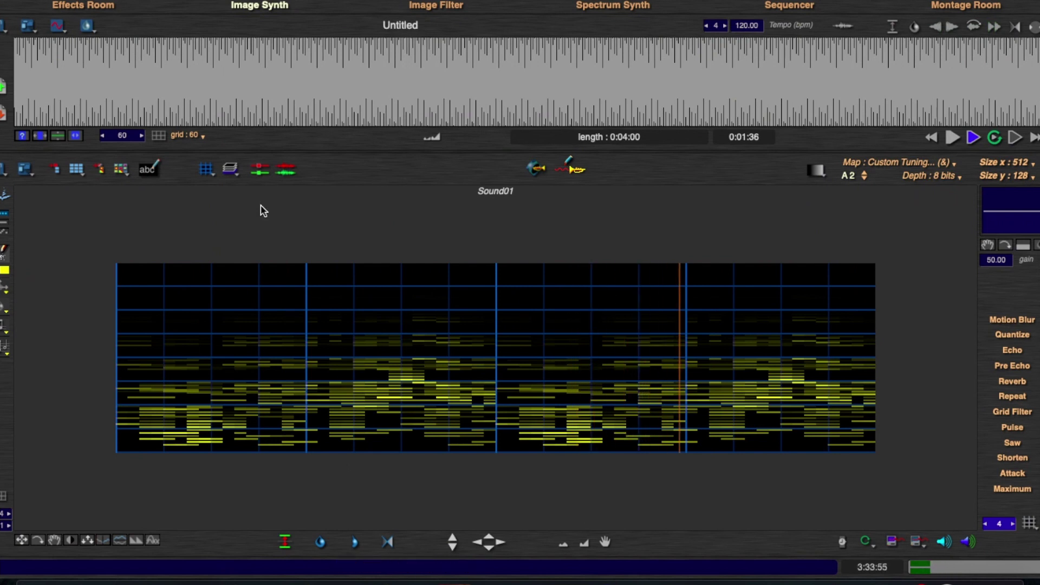
Step: Edit only the left channel to offset its notes slightly later in time, and return to editing all channels
{"action": "left_click", "coordinate": [260, 172]}
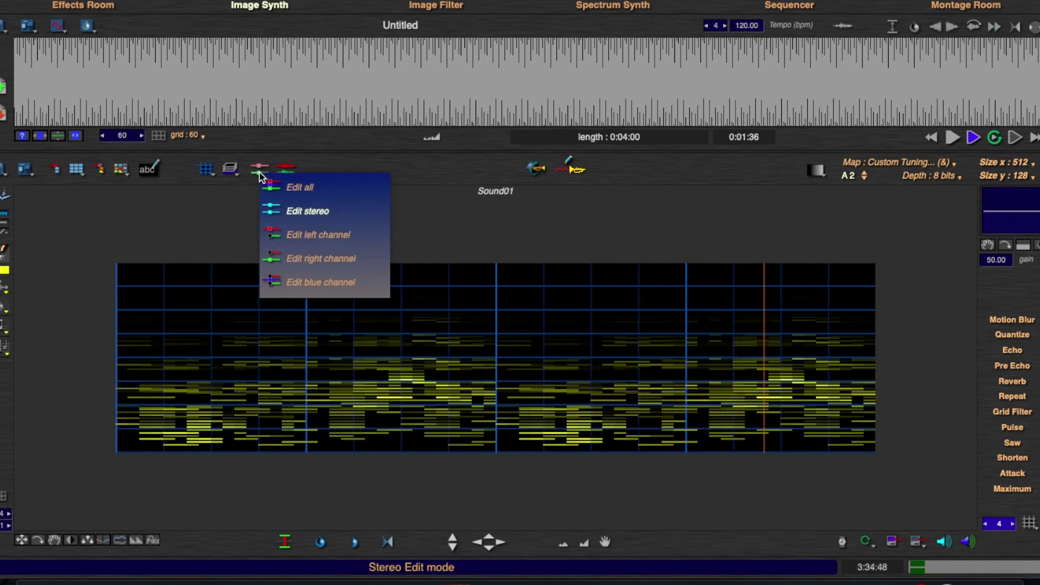
{"action": "left_click", "coordinate": [292, 233]}
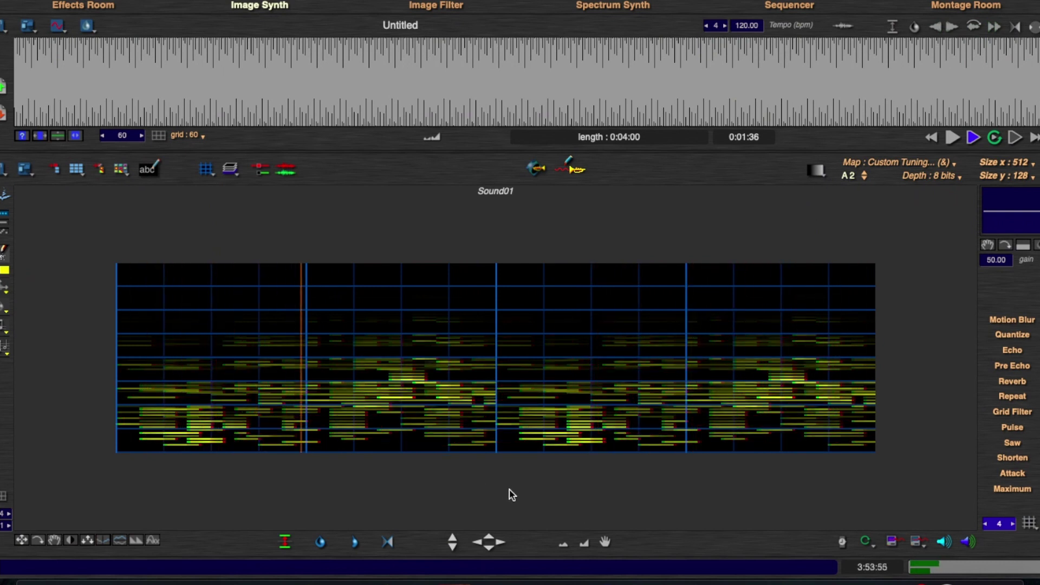
{"action": "left_click", "coordinate": [260, 171]}
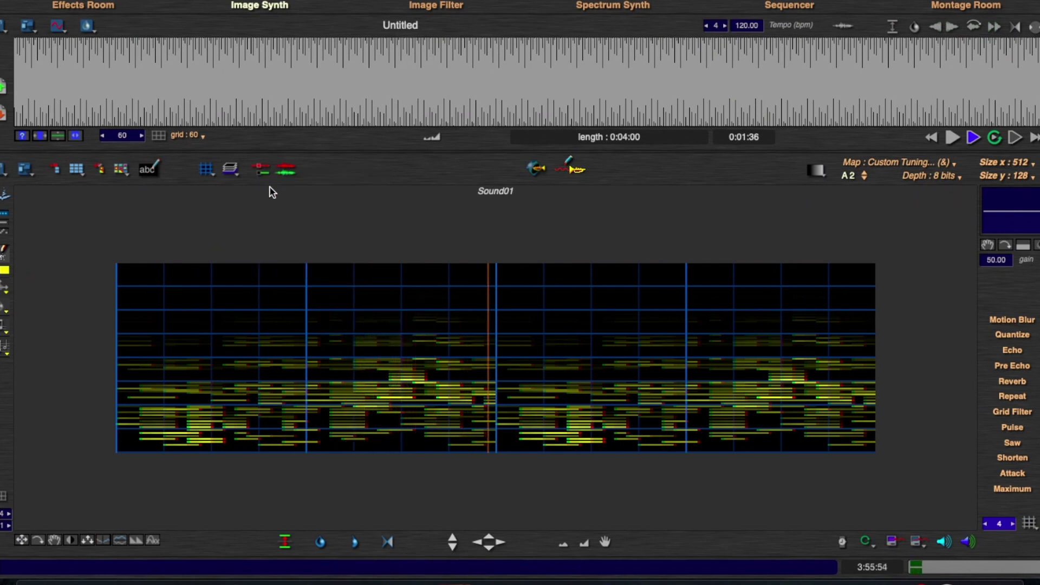
{"action": "left_click", "coordinate": [268, 181]}
{"action": "left_click", "coordinate": [282, 194]}
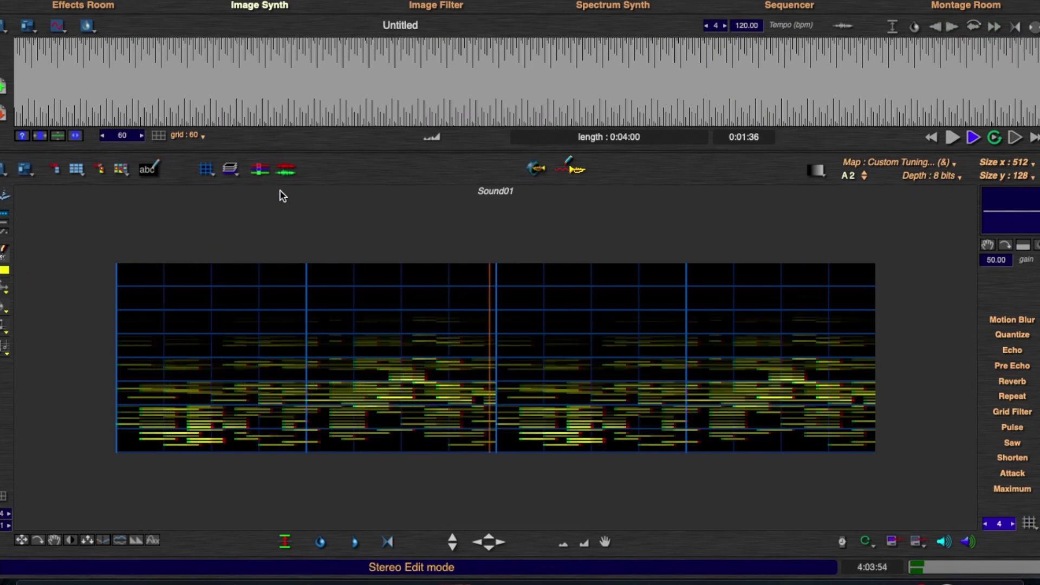
Step: Switch to editing only the right channel, invert its pitch and nudge it down three octaves
{"action": "left_click", "coordinate": [264, 175]}
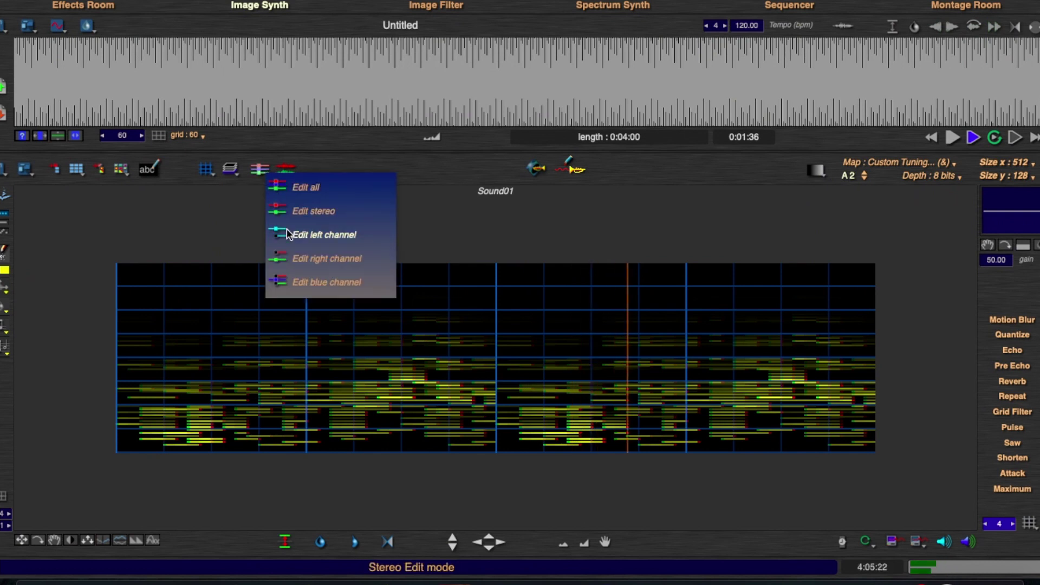
{"action": "left_click", "coordinate": [295, 258]}
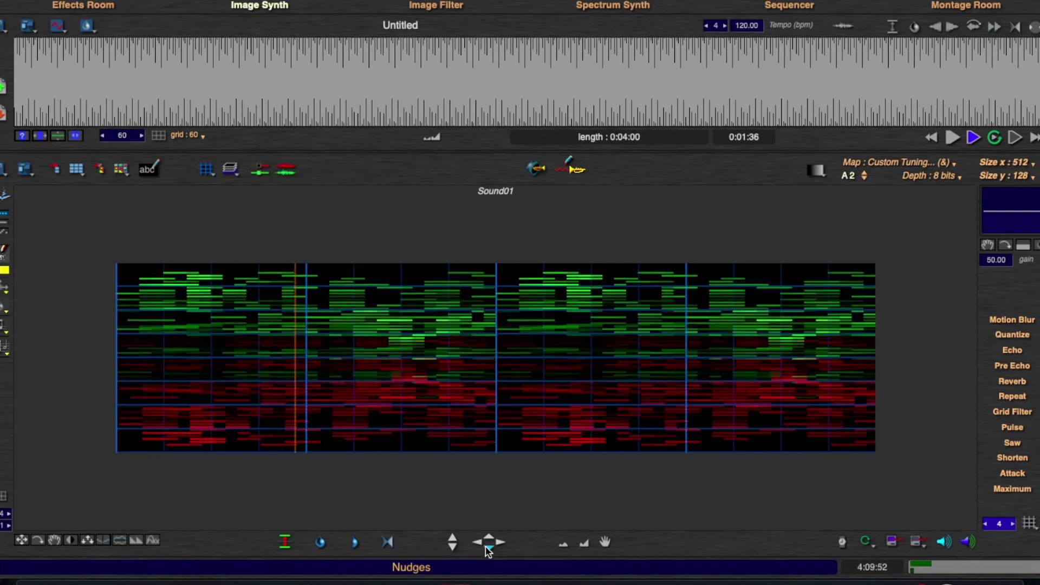
{"action": "left_click", "coordinate": [451, 548]}
{"action": "left_click", "coordinate": [451, 549]}
{"action": "left_click", "coordinate": [451, 548]}
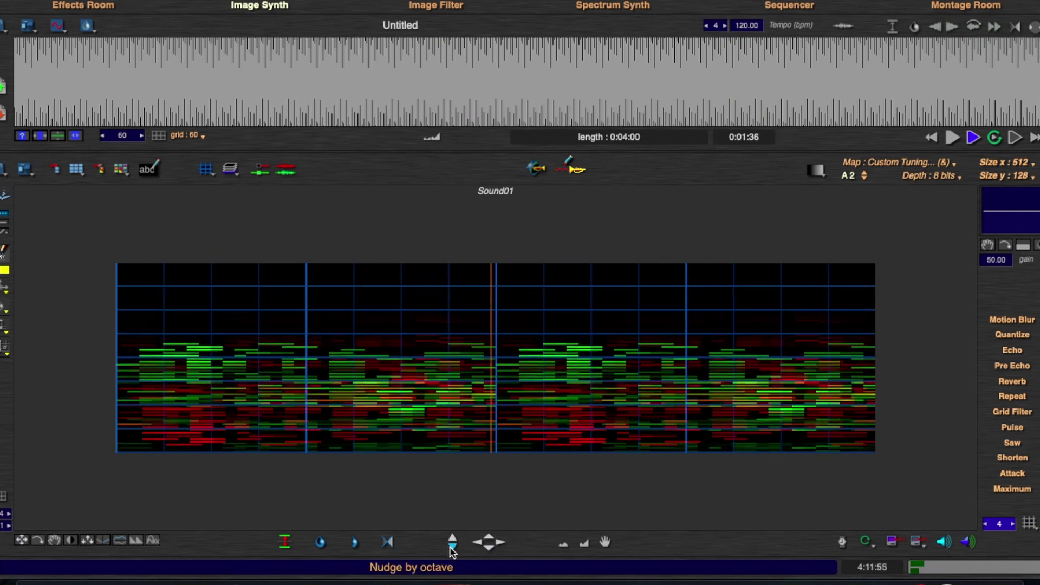
Step: Nudge the right channel's notes down one more octave and return to editing all channels
{"action": "left_click", "coordinate": [451, 548]}
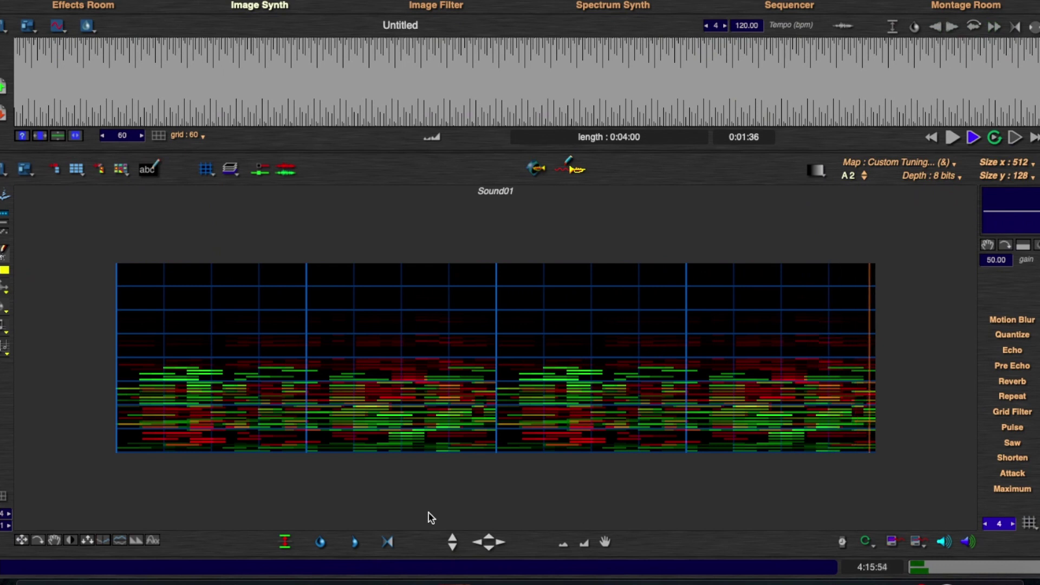
{"action": "left_click", "coordinate": [258, 177]}
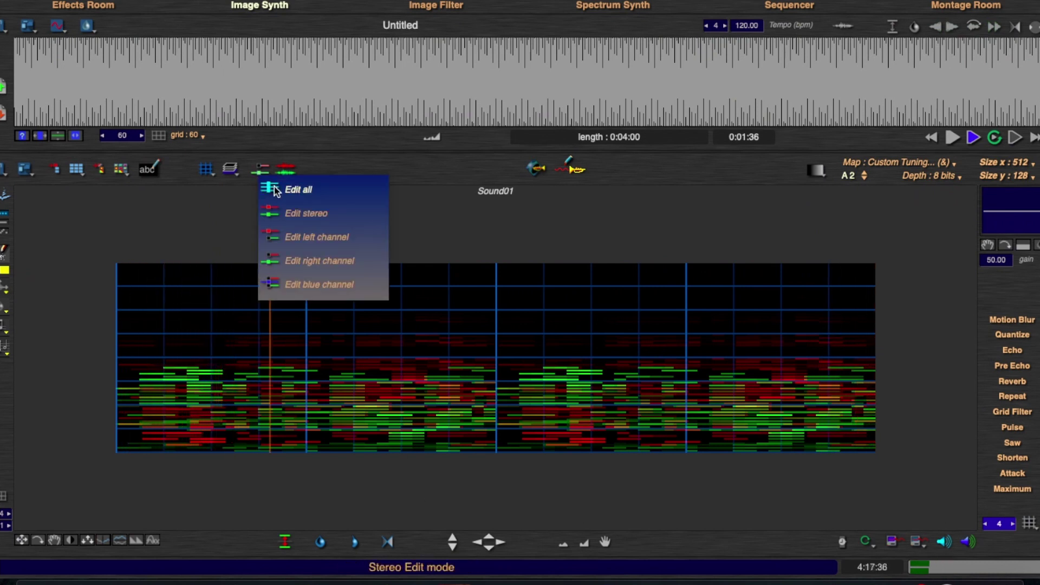
{"action": "left_click", "coordinate": [277, 193]}
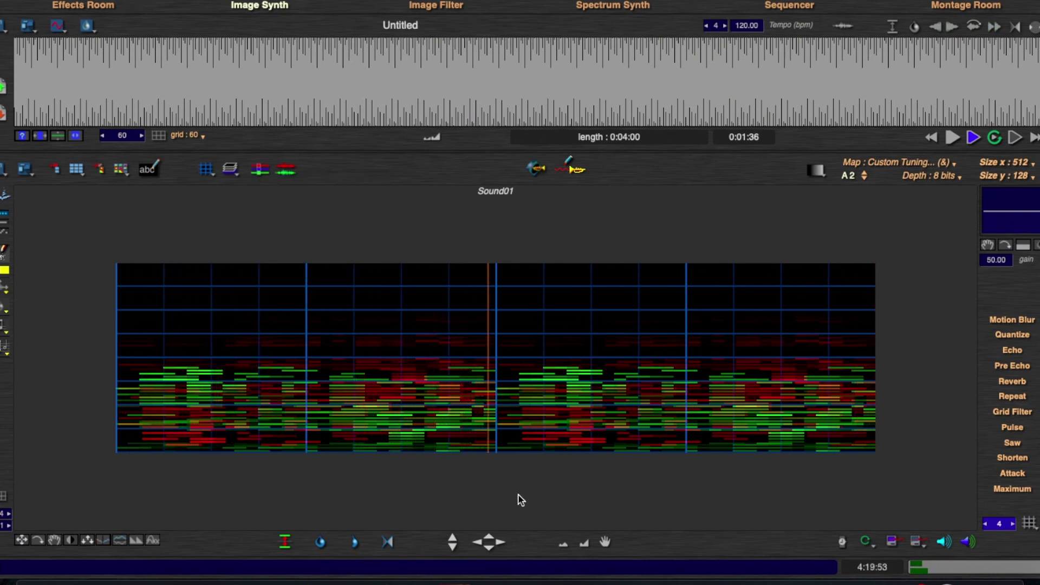
Step: Nudge all notes up one octave and back down, and raise the contrast offset slightly
{"action": "left_click", "coordinate": [452, 539]}
{"action": "left_click", "coordinate": [453, 548]}
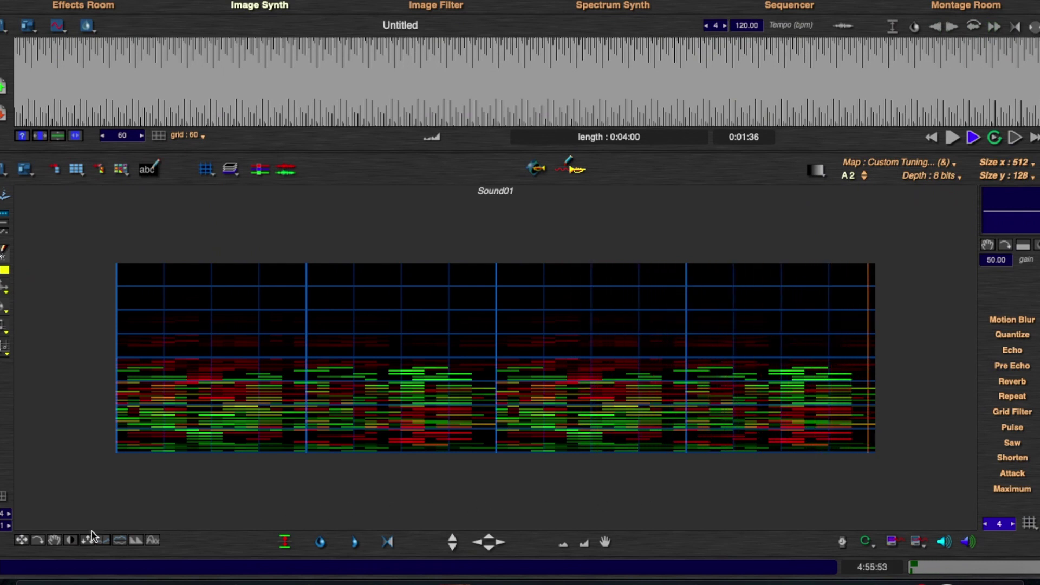
{"action": "left_click_drag", "start_coordinate": [71, 539], "coordinate": [71, 532]}
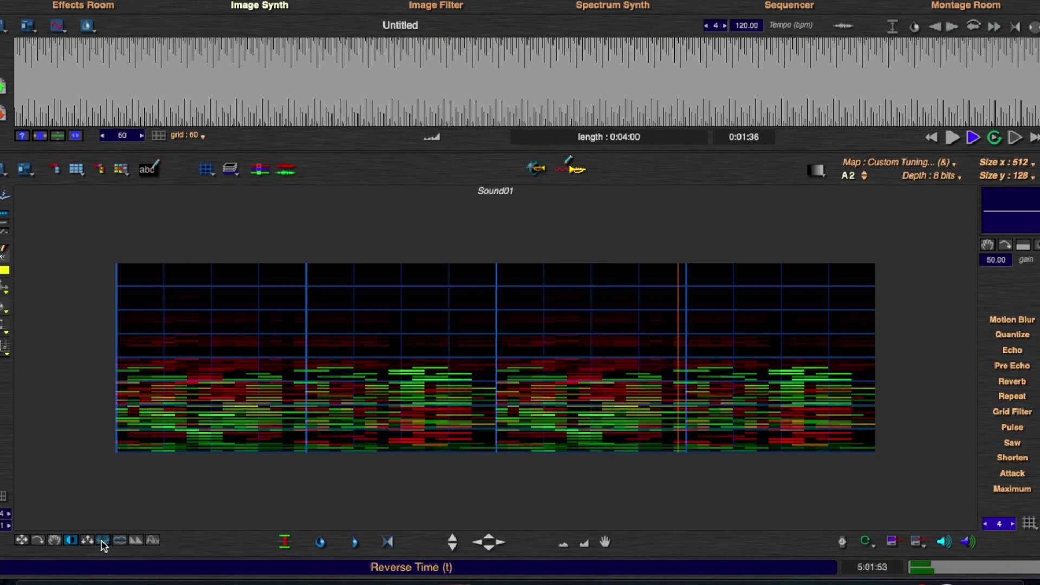
Step: Choose the spiral displacement map and apply it to the notes
{"action": "left_click", "coordinate": [88, 540], "text": "ctrl"}
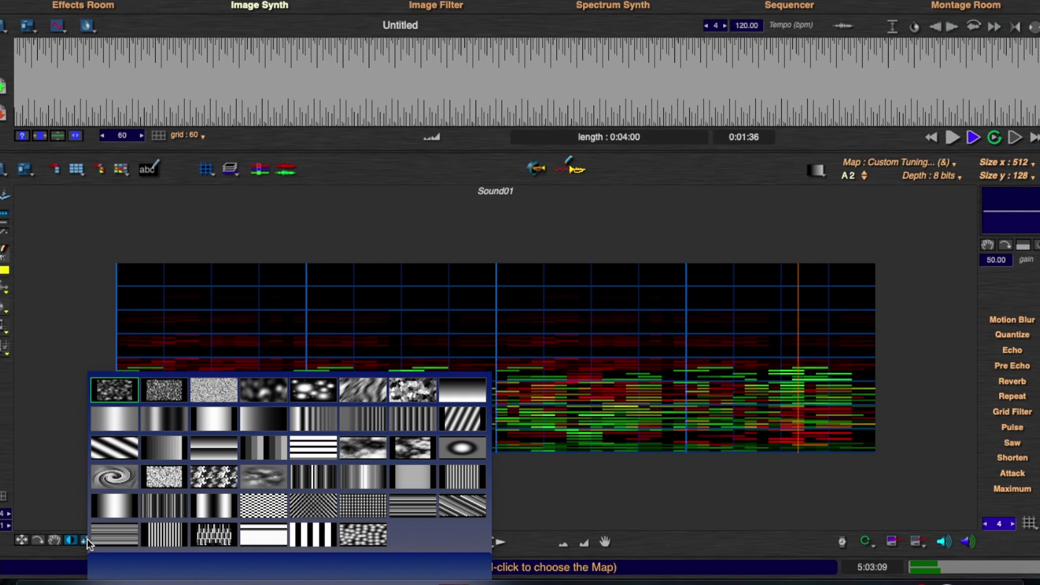
{"action": "left_click", "coordinate": [121, 479]}
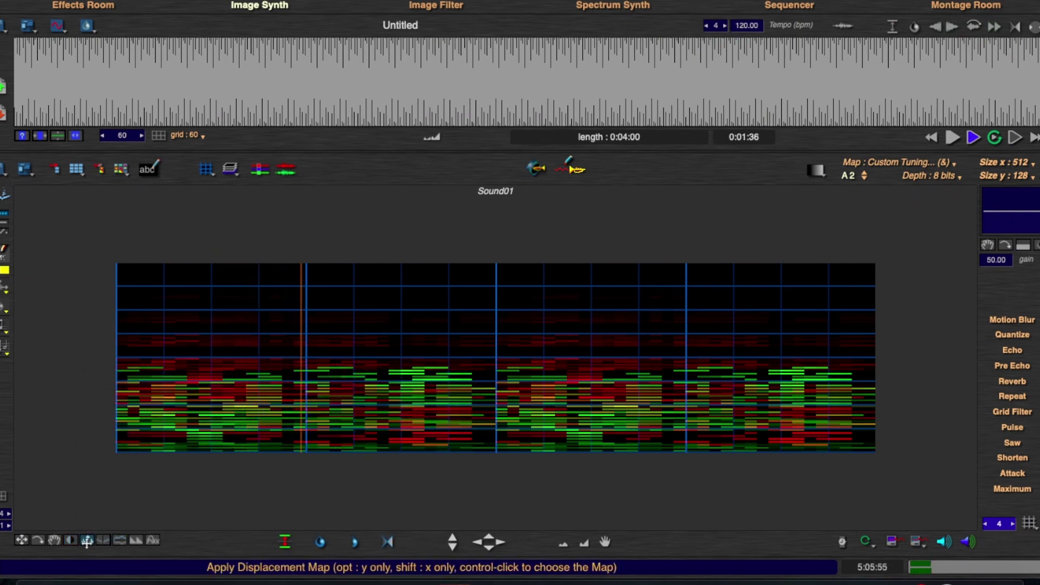
{"action": "left_click", "coordinate": [88, 540]}
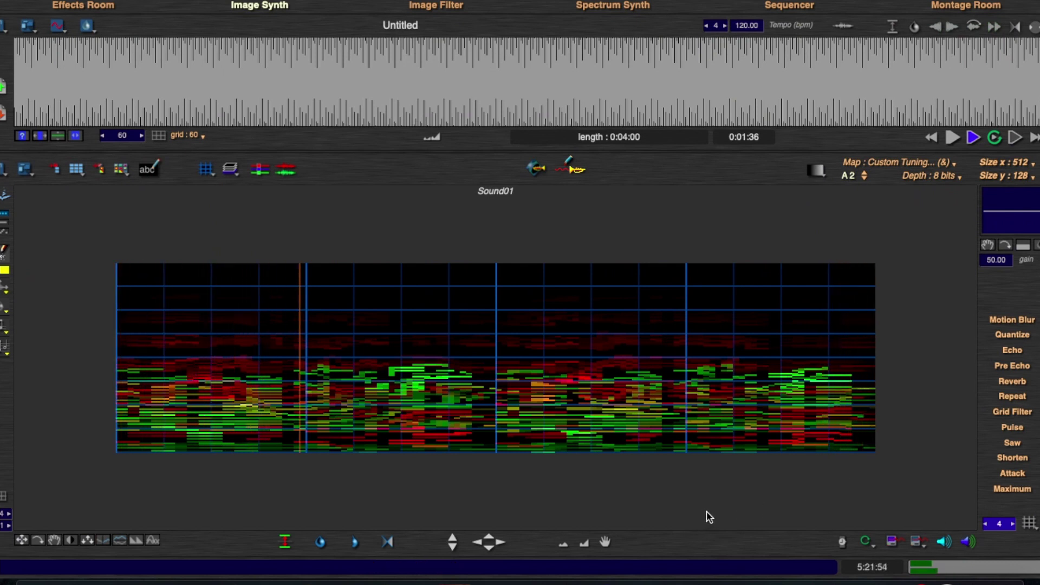
Step: Undo the displacement map distortion and spread the notes out into longer blocks in time
{"action": "key", "text": "super+z"}
{"action": "key", "text": "super+z"}
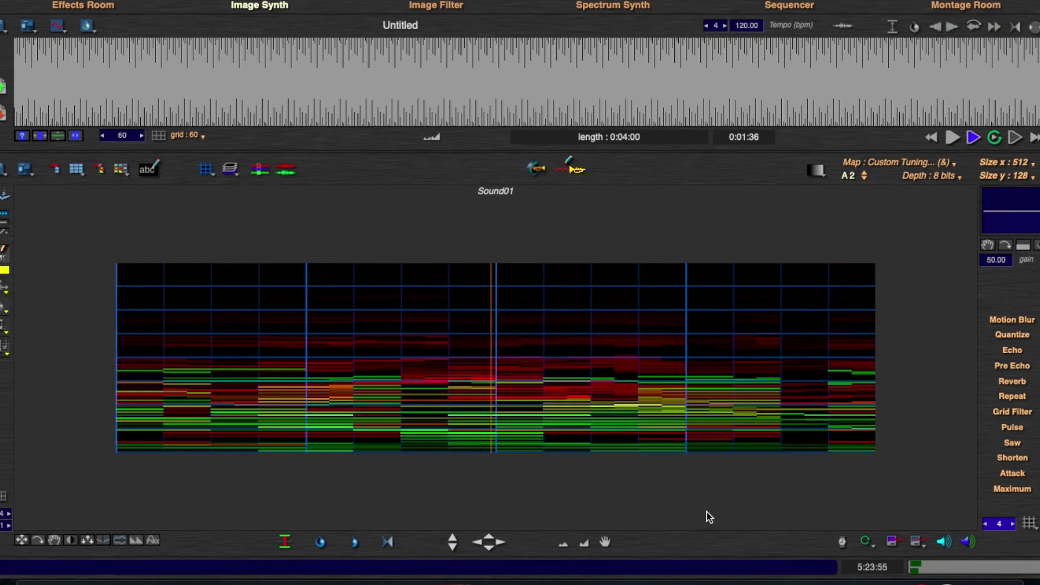
{"action": "key", "text": "super+z"}
{"action": "key", "text": "super+z"}
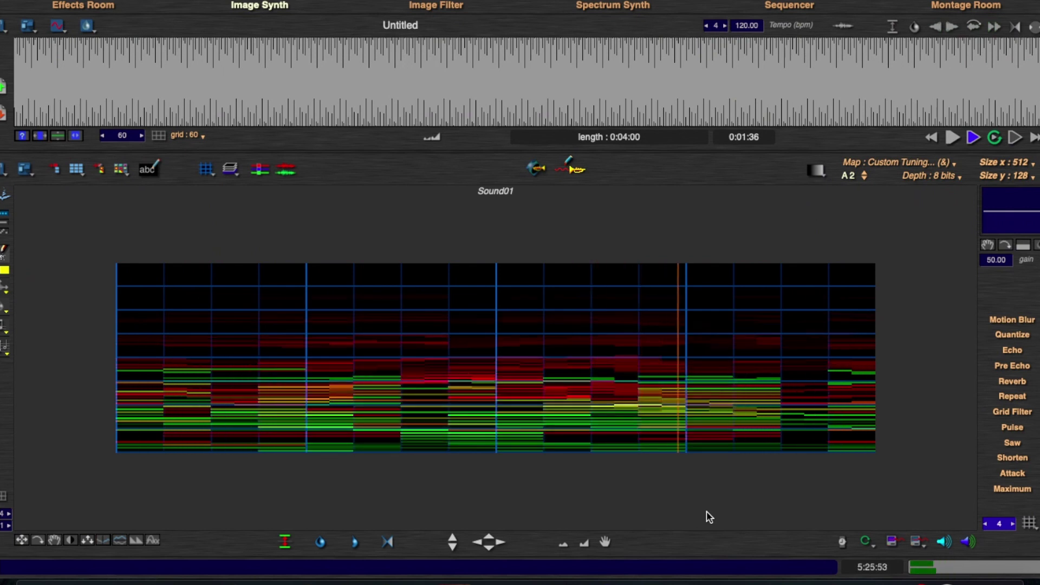
{"action": "key", "text": "super+z"}
{"action": "key", "text": "super+z"}
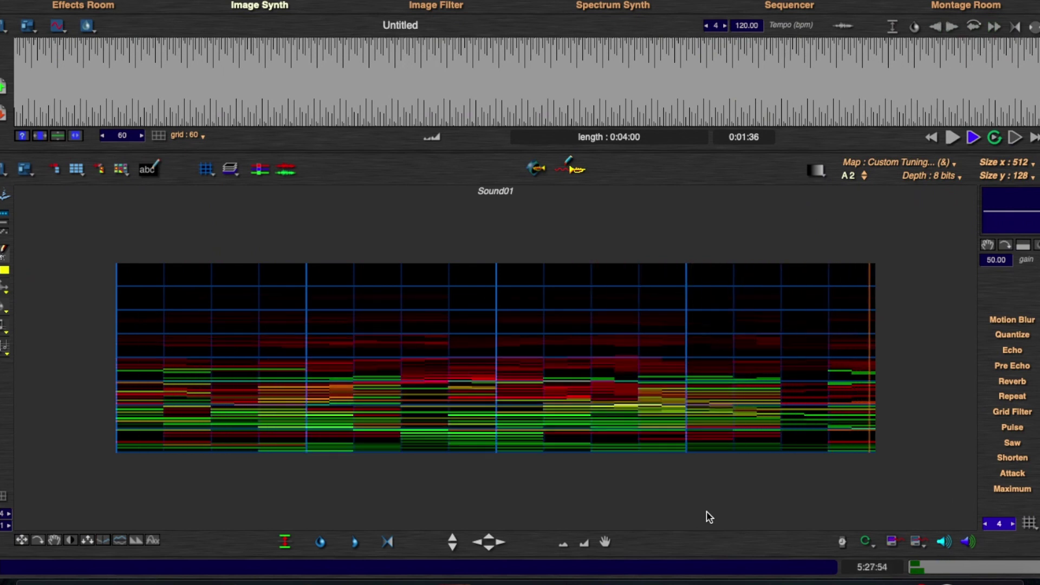
{"action": "key", "text": "super+z"}
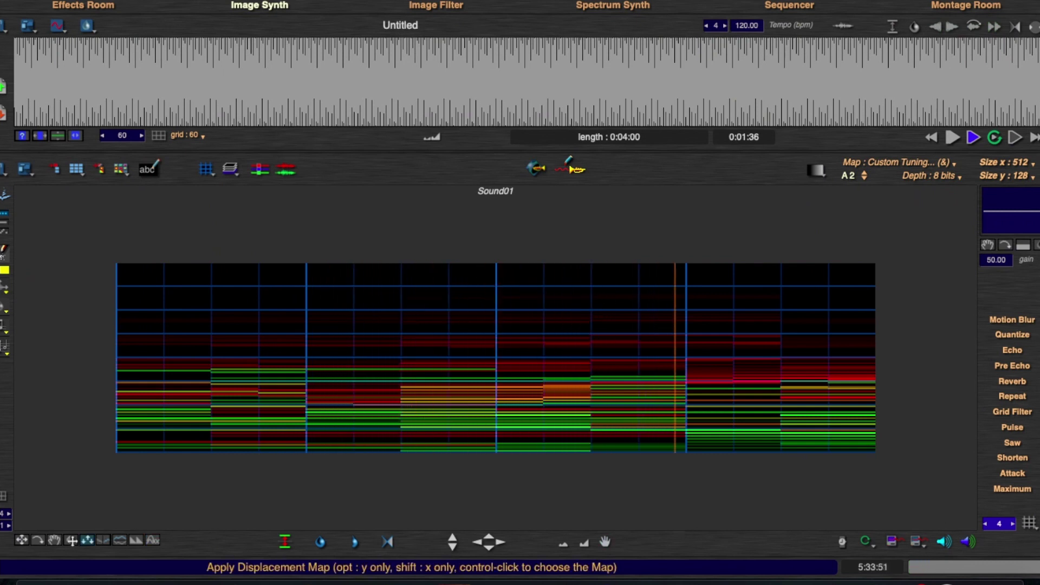
Step: Raise the contrast offset by about 3.125 % and try the Shorten and Saw effects with the effects grid at 64
{"action": "left_click_drag", "start_coordinate": [70, 540], "coordinate": [71, 538]}
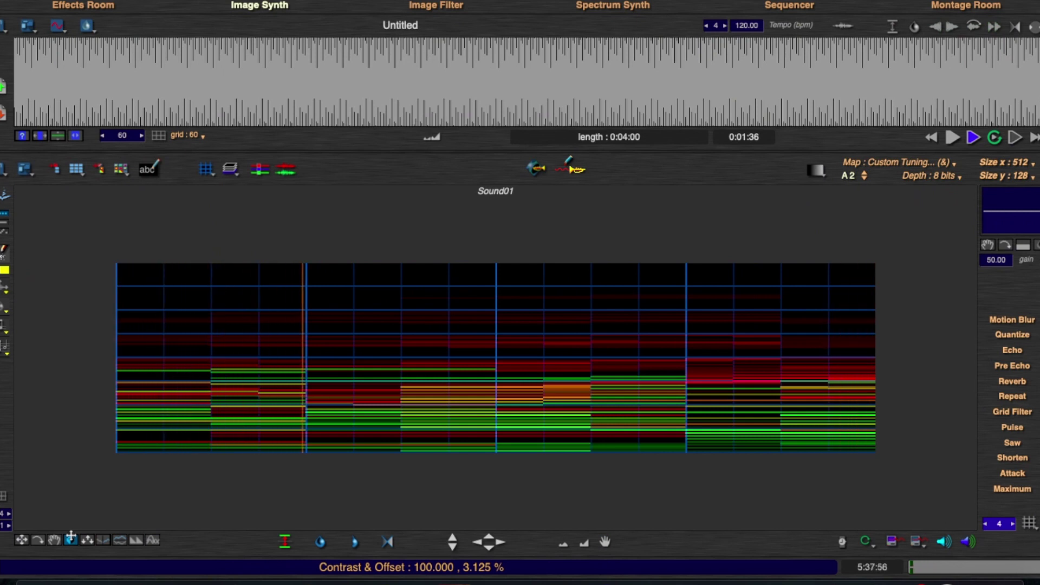
{"action": "left_click_drag", "start_coordinate": [71, 537], "coordinate": [71, 536]}
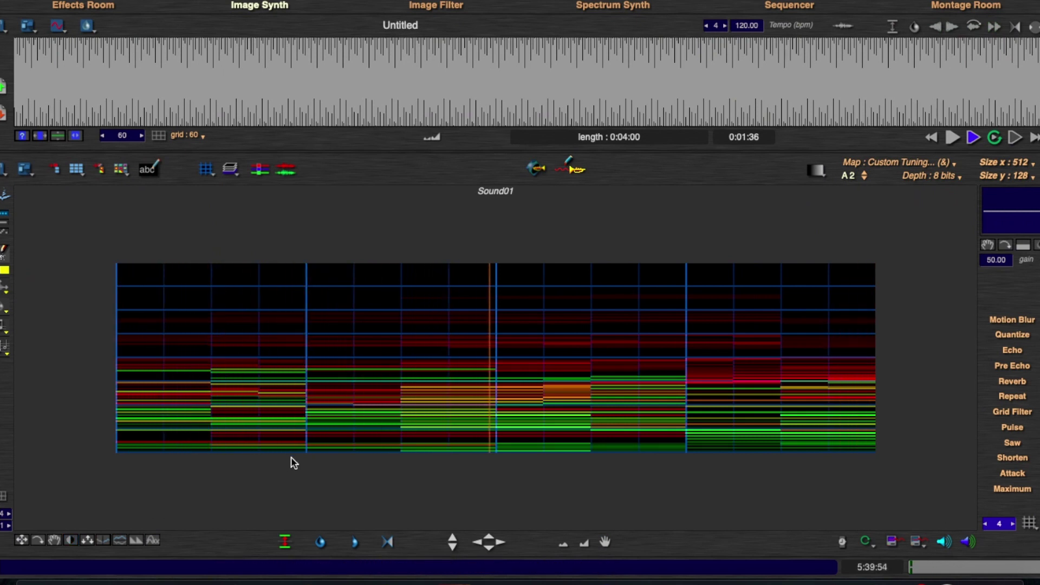
{"action": "left_click", "coordinate": [999, 524]}
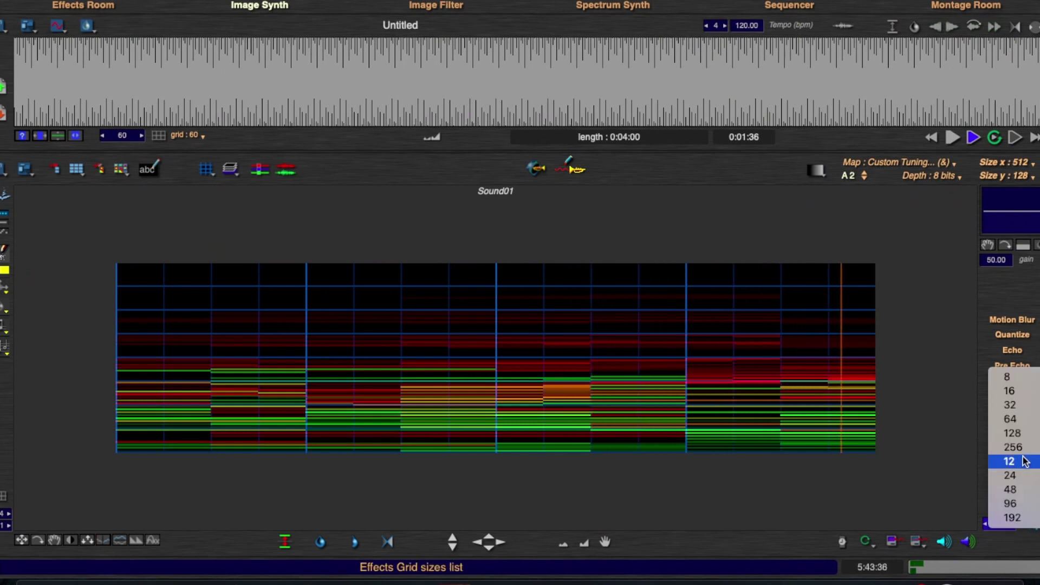
{"action": "left_click", "coordinate": [1010, 420]}
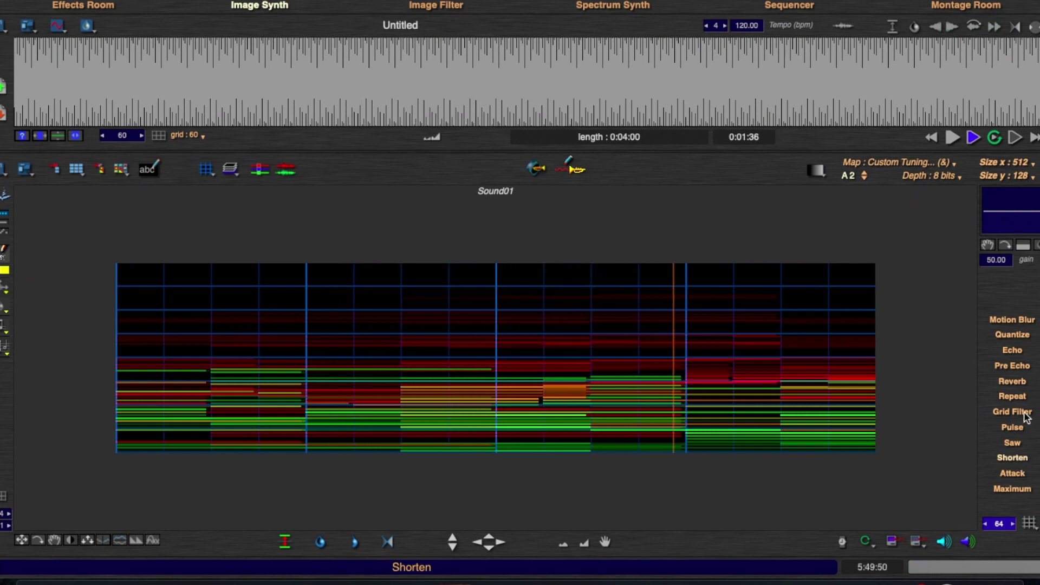
{"action": "left_click", "coordinate": [1018, 444]}
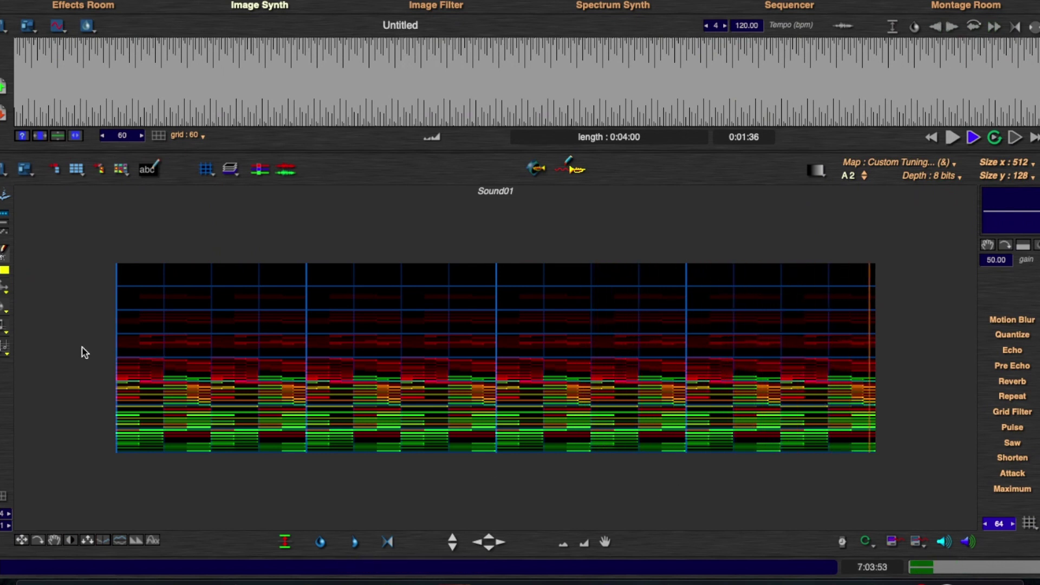
Step: Choose the plain pen brush and prepare it for painting repeated notes
{"action": "left_click", "coordinate": [5, 269]}
{"action": "left_click", "coordinate": [42, 277]}
{"action": "left_click", "coordinate": [4, 269]}
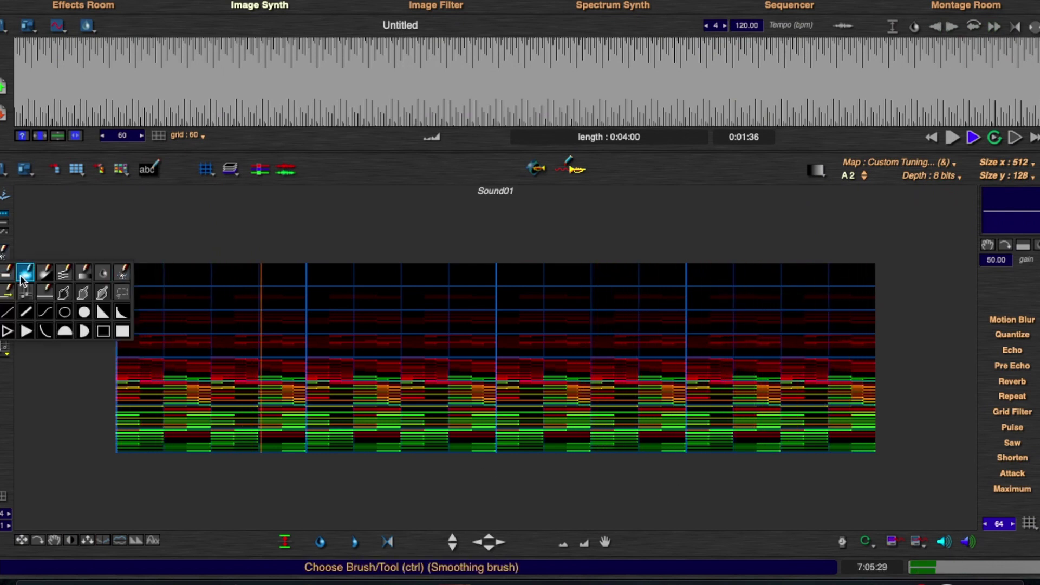
{"action": "left_click", "coordinate": [21, 275]}
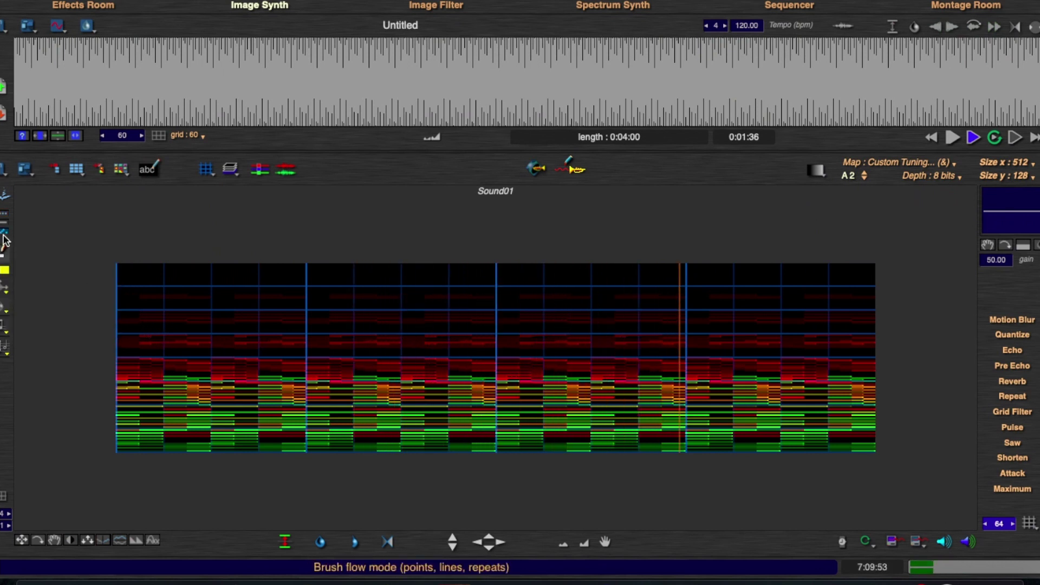
Step: Paint a descending figure of short repeating yellow notes over the texture and lower the contrast offset by about 2.734 %
{"action": "left_click", "coordinate": [123, 340]}
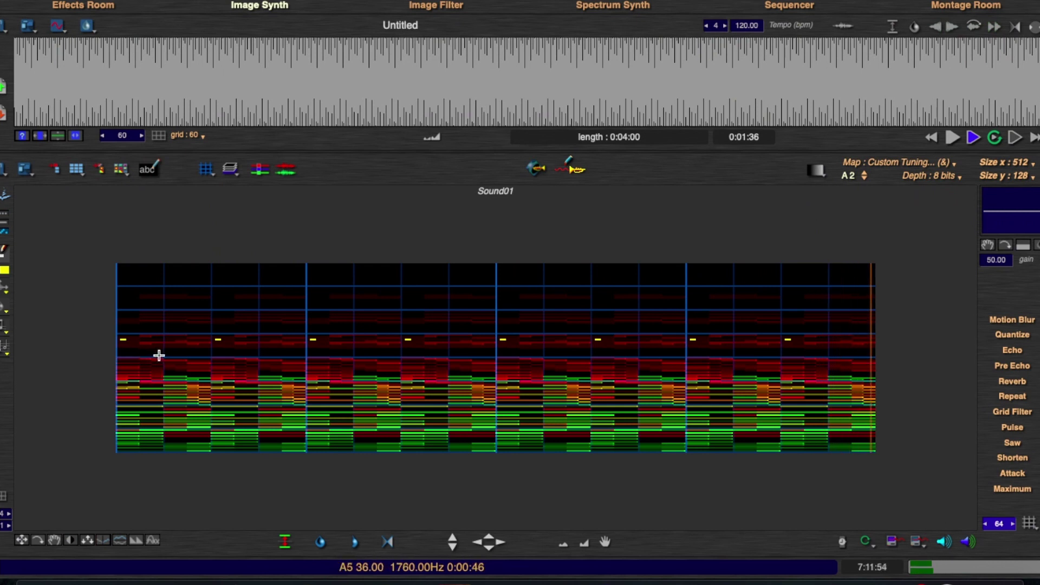
{"action": "left_click", "coordinate": [159, 356]}
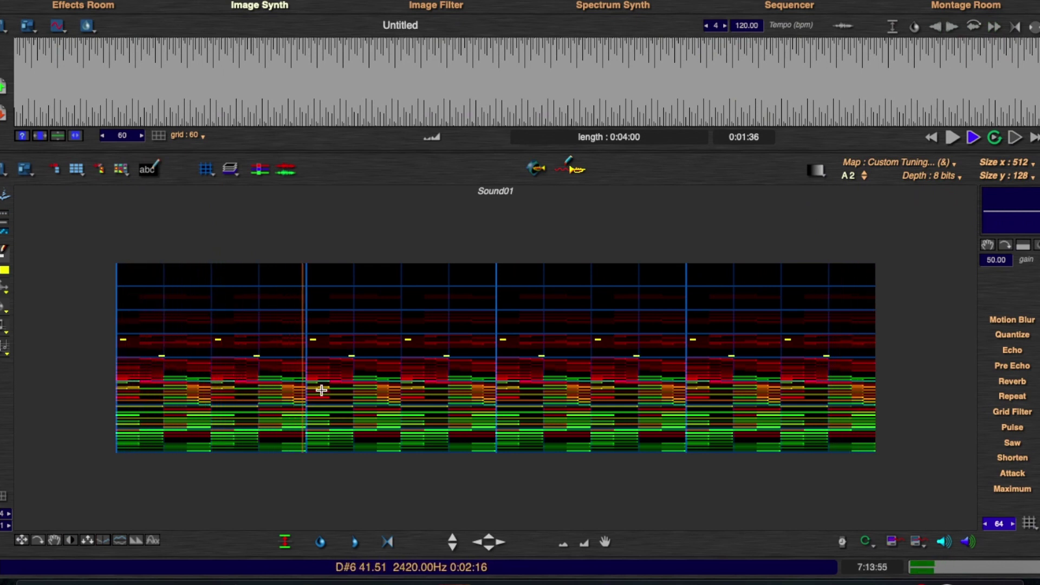
{"action": "left_click", "coordinate": [388, 392]}
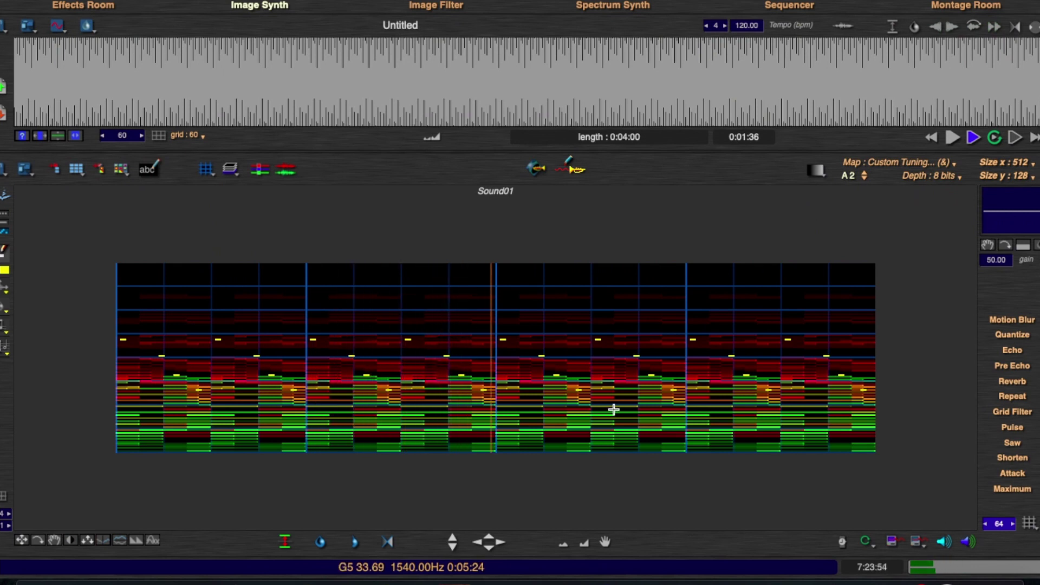
{"action": "left_click", "coordinate": [708, 355]}
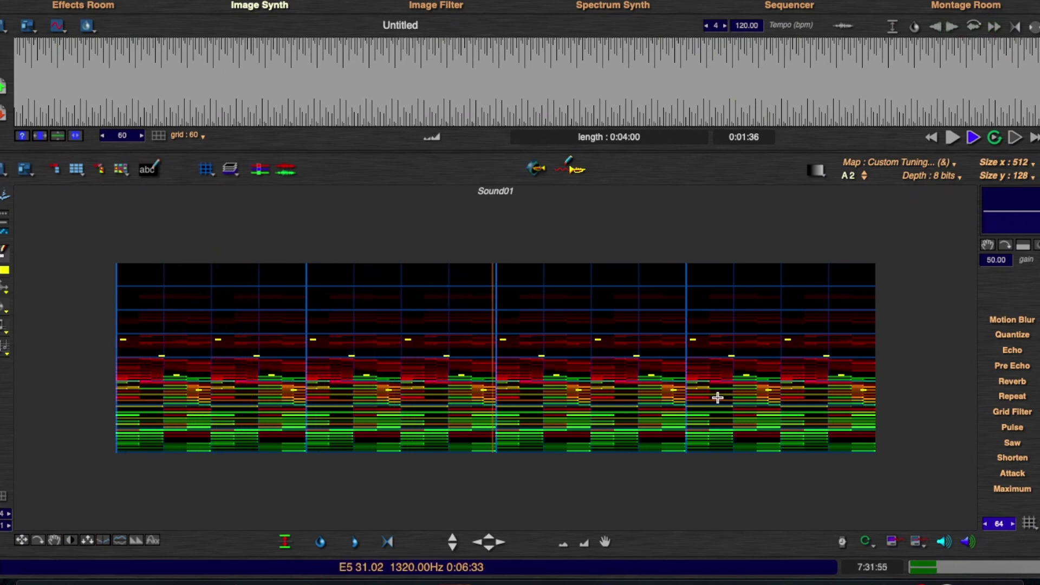
{"action": "left_click", "coordinate": [613, 349]}
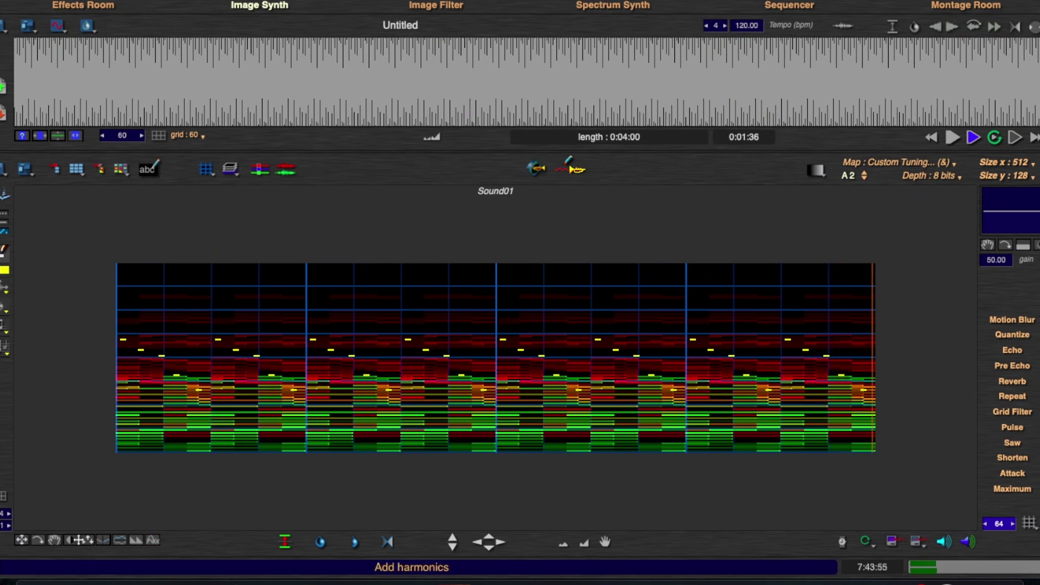
{"action": "left_click_drag", "start_coordinate": [70, 540], "coordinate": [70, 541]}
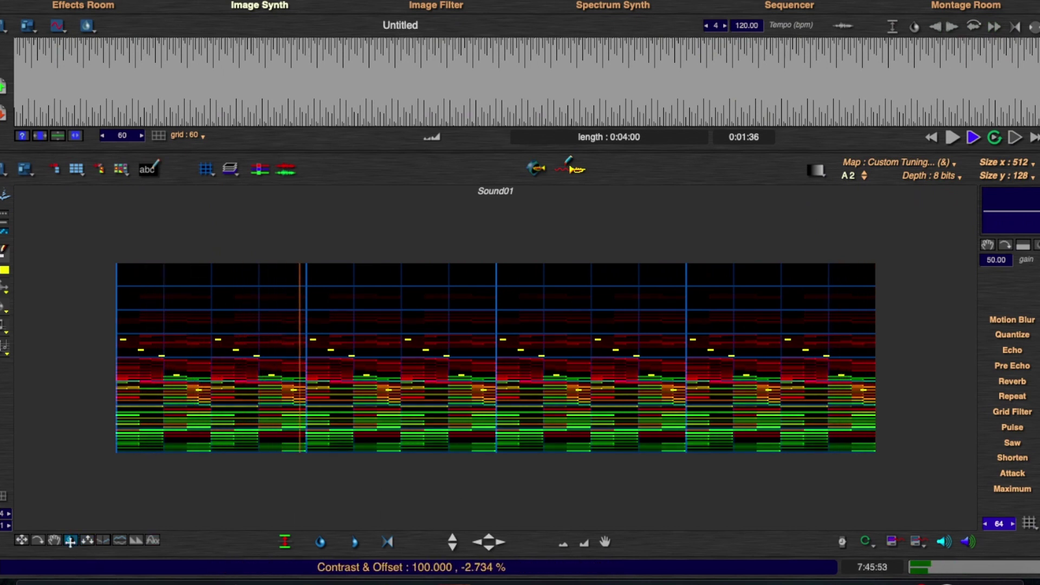
Step: Select the full-width band containing the yellow notes and apply Echo to it with the effects grid set to 16
{"action": "right_click", "coordinate": [59, 331]}
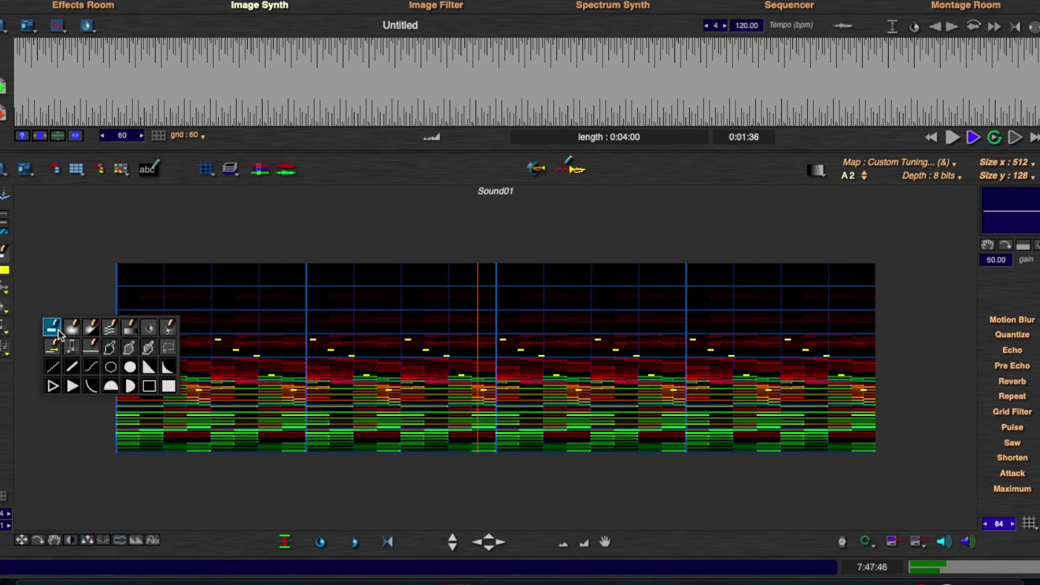
{"action": "left_click", "coordinate": [154, 351]}
{"action": "left_click_drag", "start_coordinate": [116, 339], "coordinate": [896, 392]}
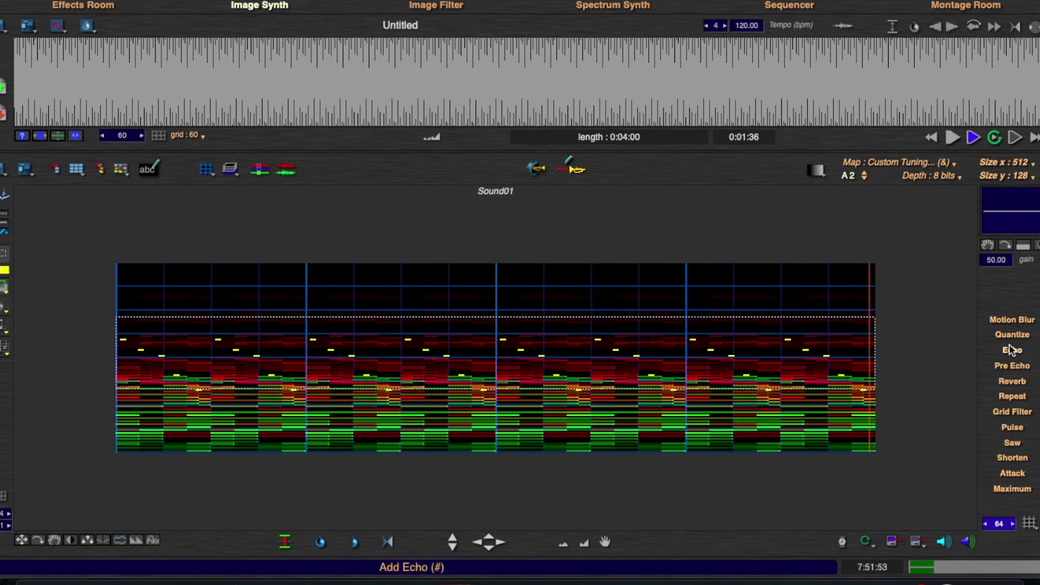
{"action": "left_click", "coordinate": [1030, 523]}
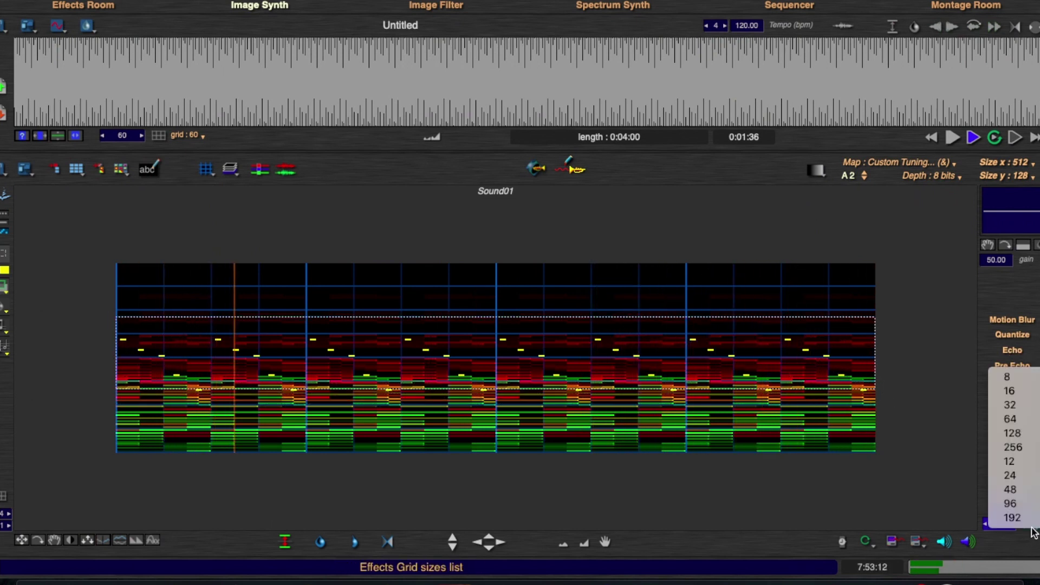
{"action": "left_click", "coordinate": [1011, 390]}
{"action": "left_click", "coordinate": [1013, 351]}
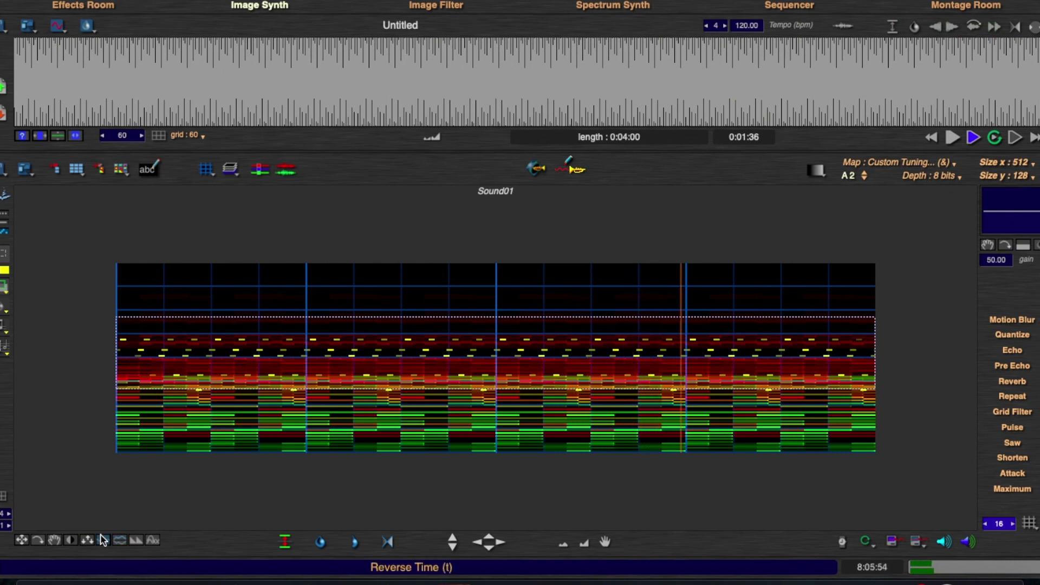
Step: Apply a slight displacement map distortion to the selected band and open the choice of displacement maps
{"action": "mouse_move", "coordinate": [88, 540]}
{"action": "left_mouse_down"}
{"action": "mouse_move", "coordinate": [100, 533]}
{"action": "mouse_move", "coordinate": [97, 542]}
{"action": "left_mouse_up"}
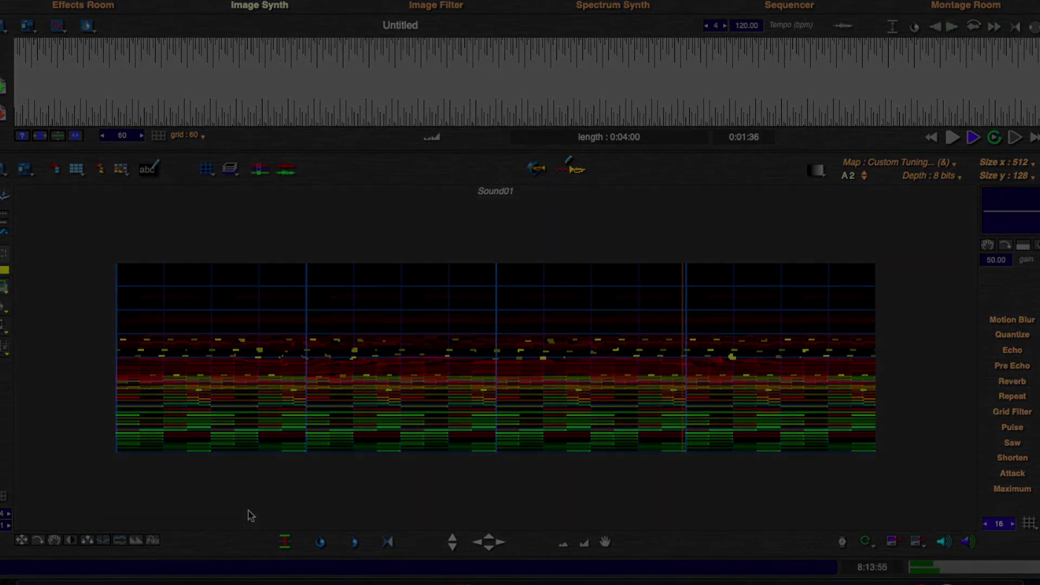
{"action": "left_click", "coordinate": [98, 540], "text": "ctrl"}
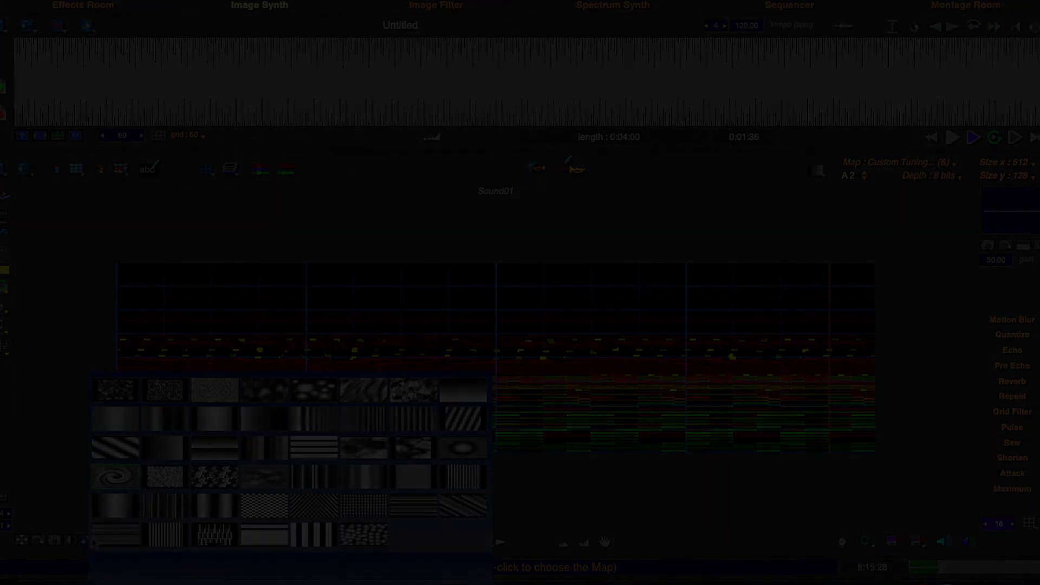